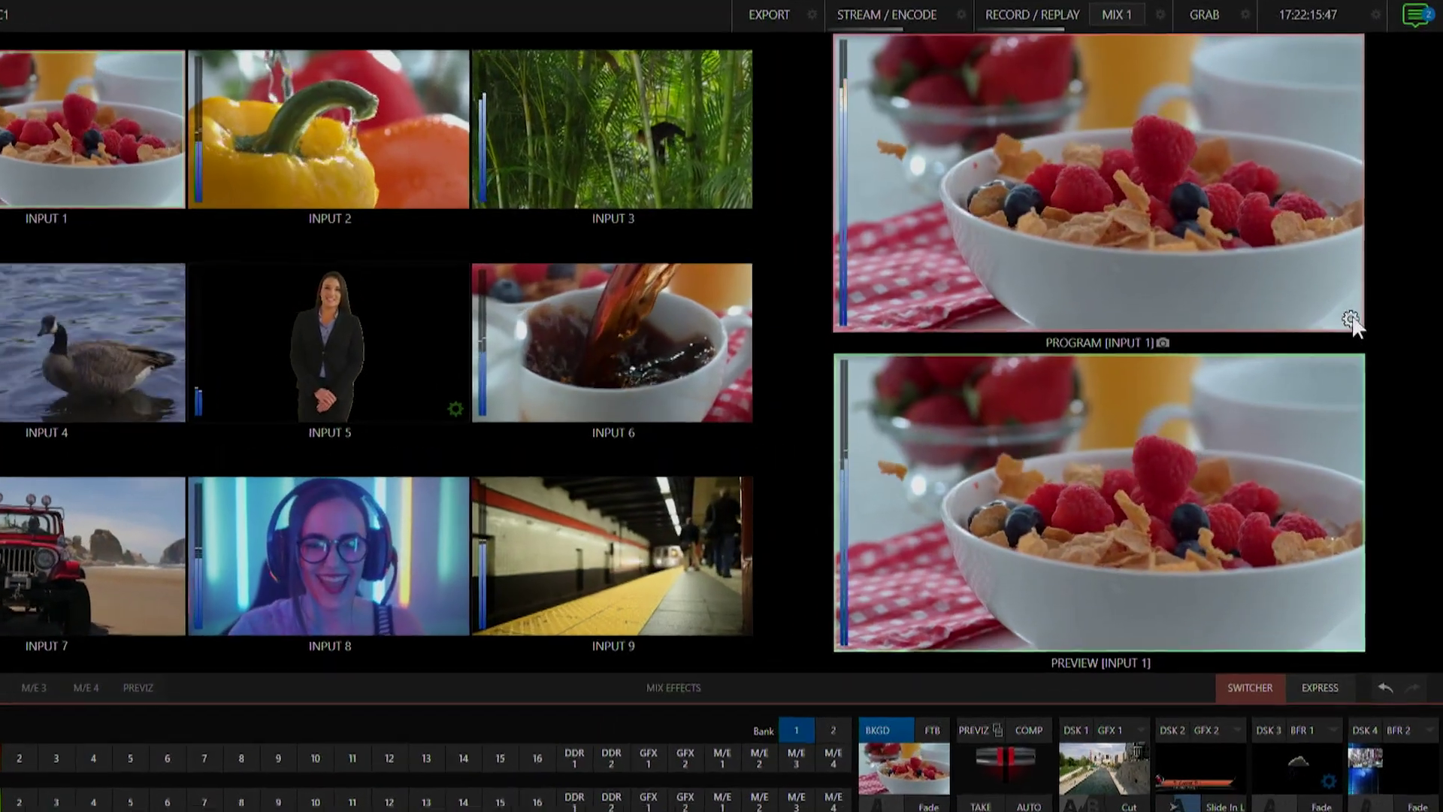
Open Output Configuration and browse MIX 2's video source options, leaving it on Program.
click(1351, 321)
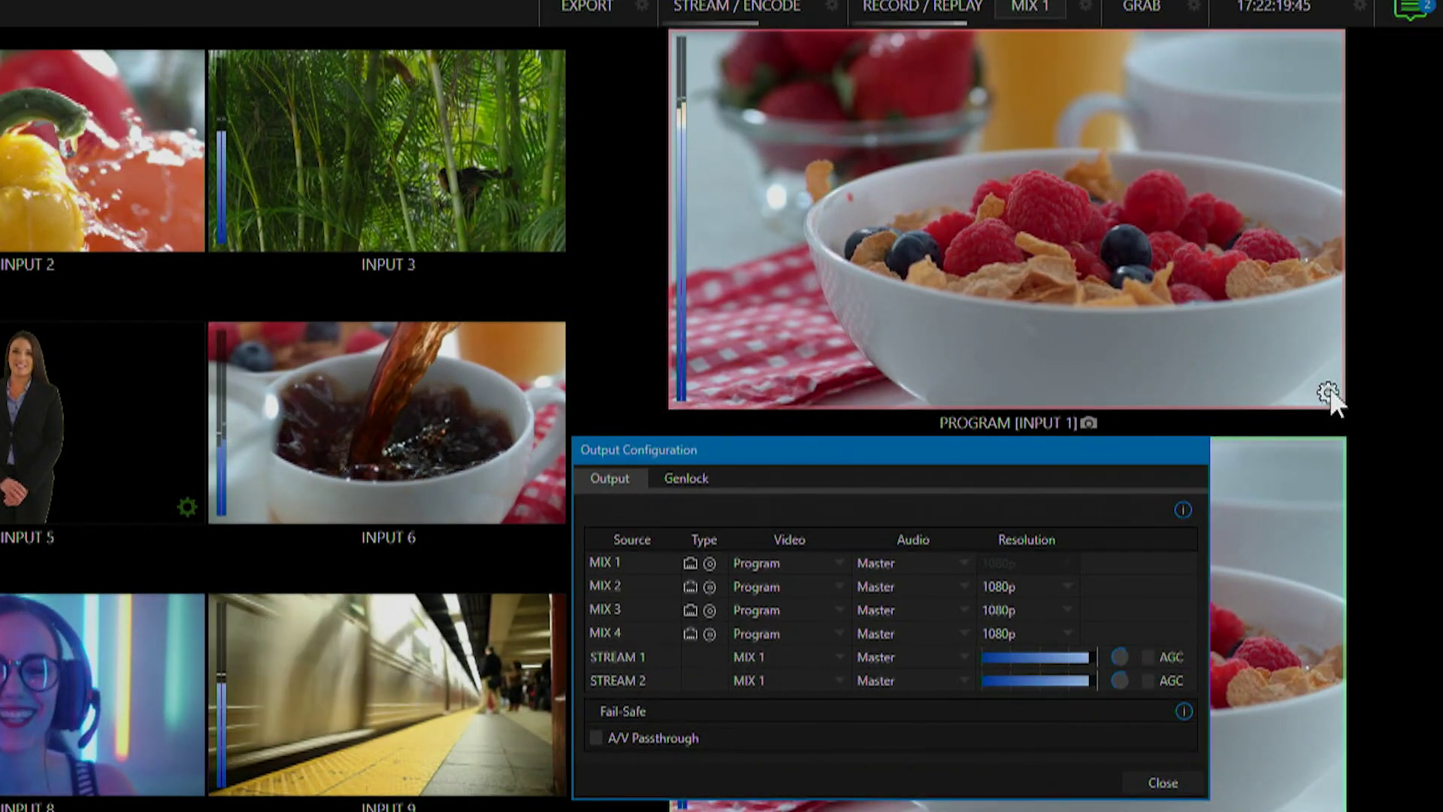
click(774, 585)
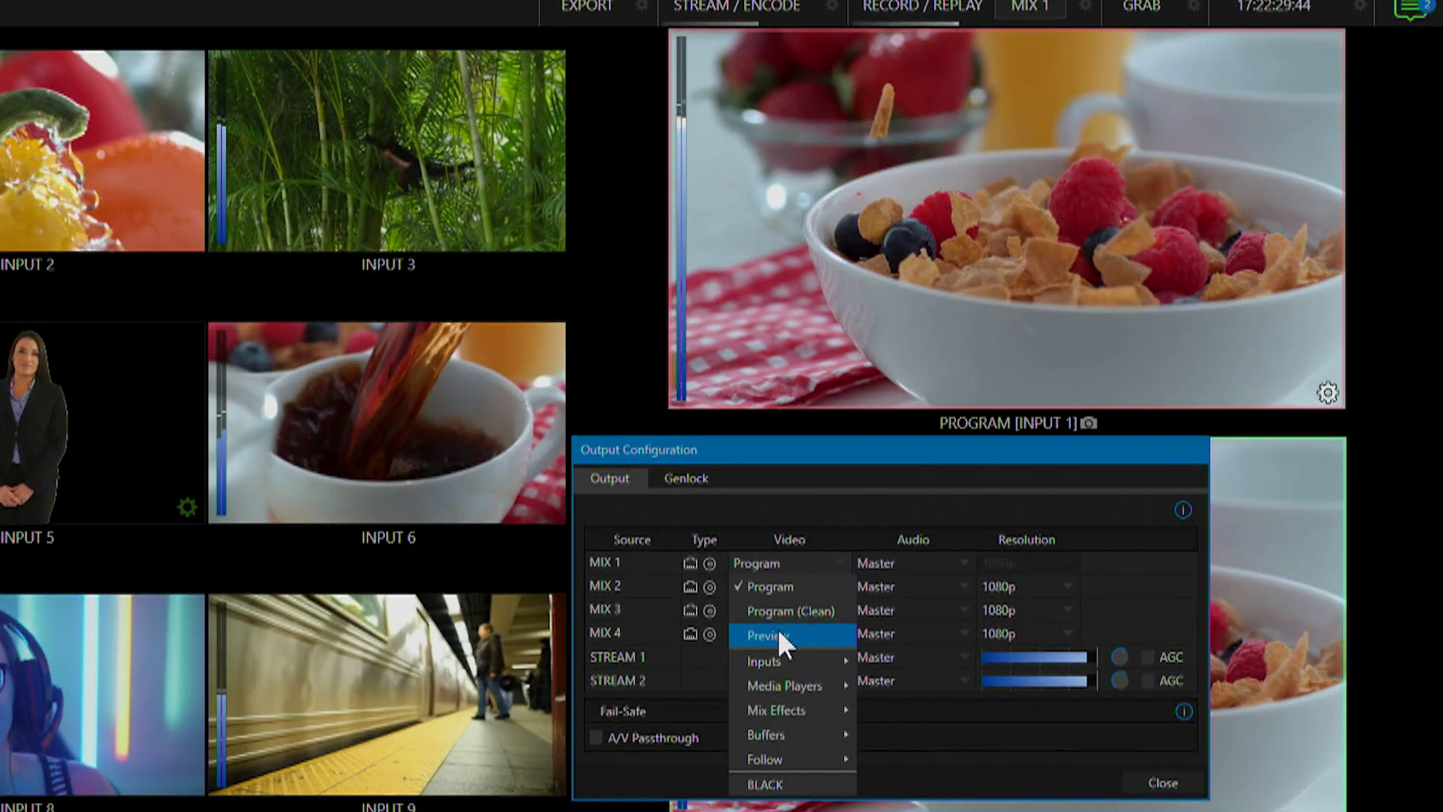
mouse_move(788, 657)
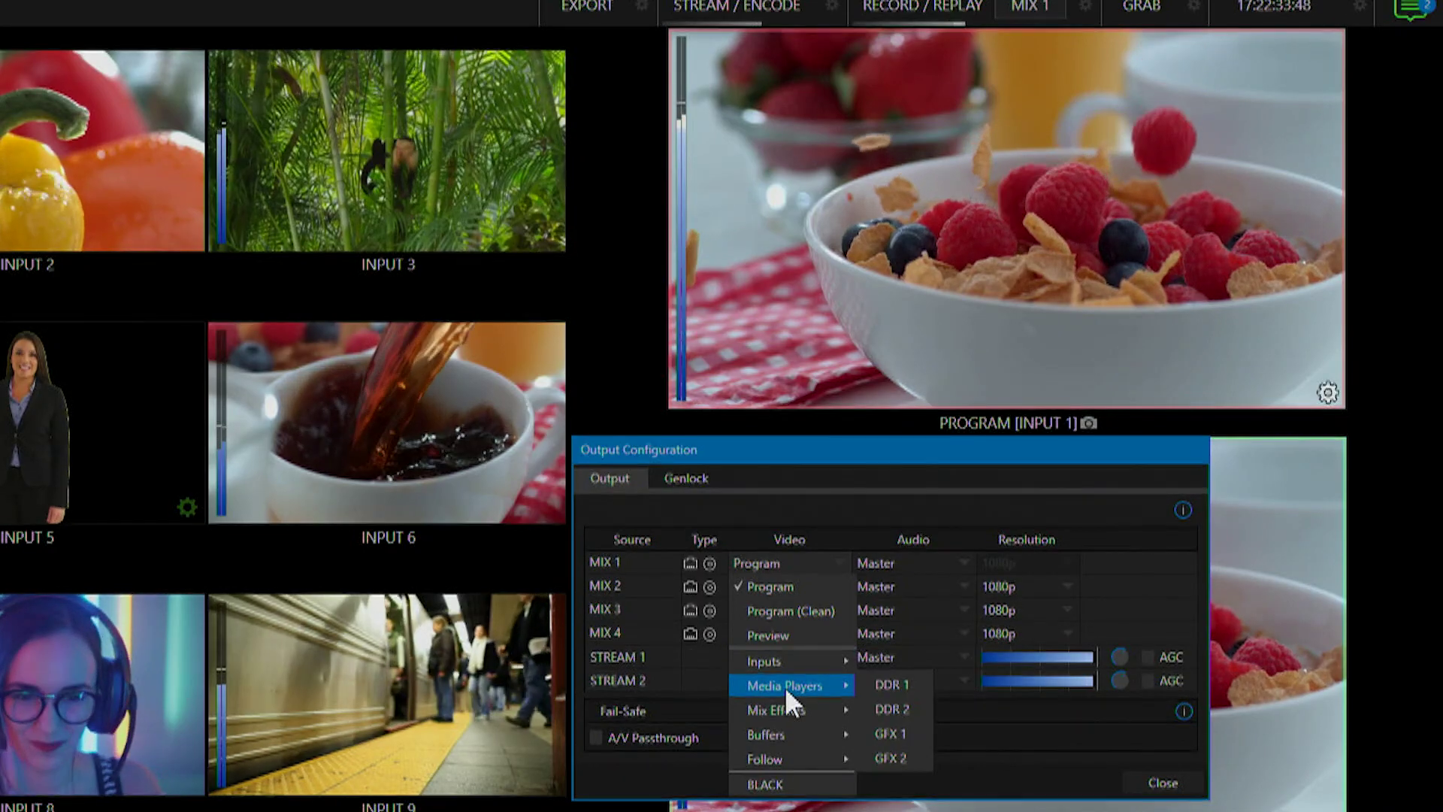
mouse_move(798, 708)
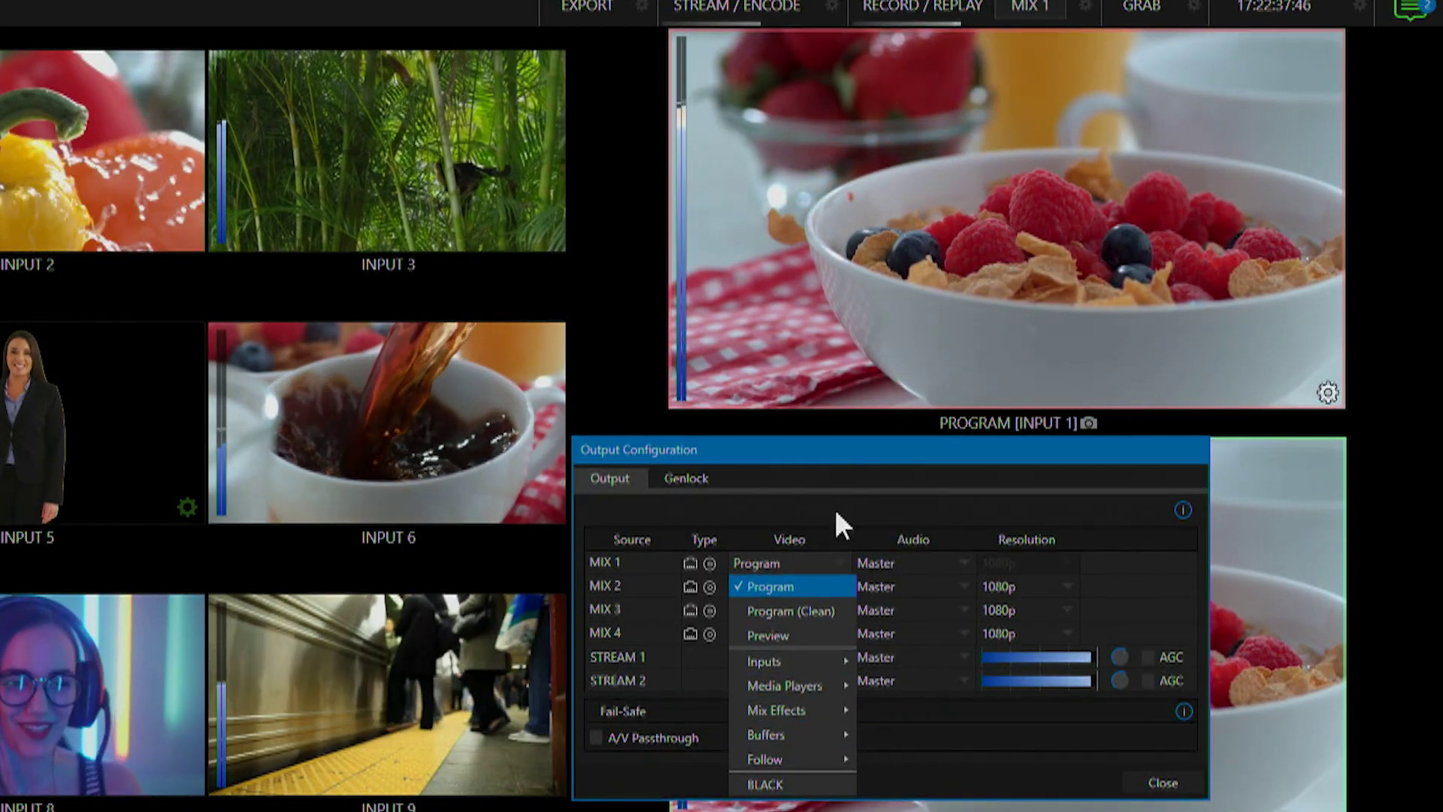
click(838, 500)
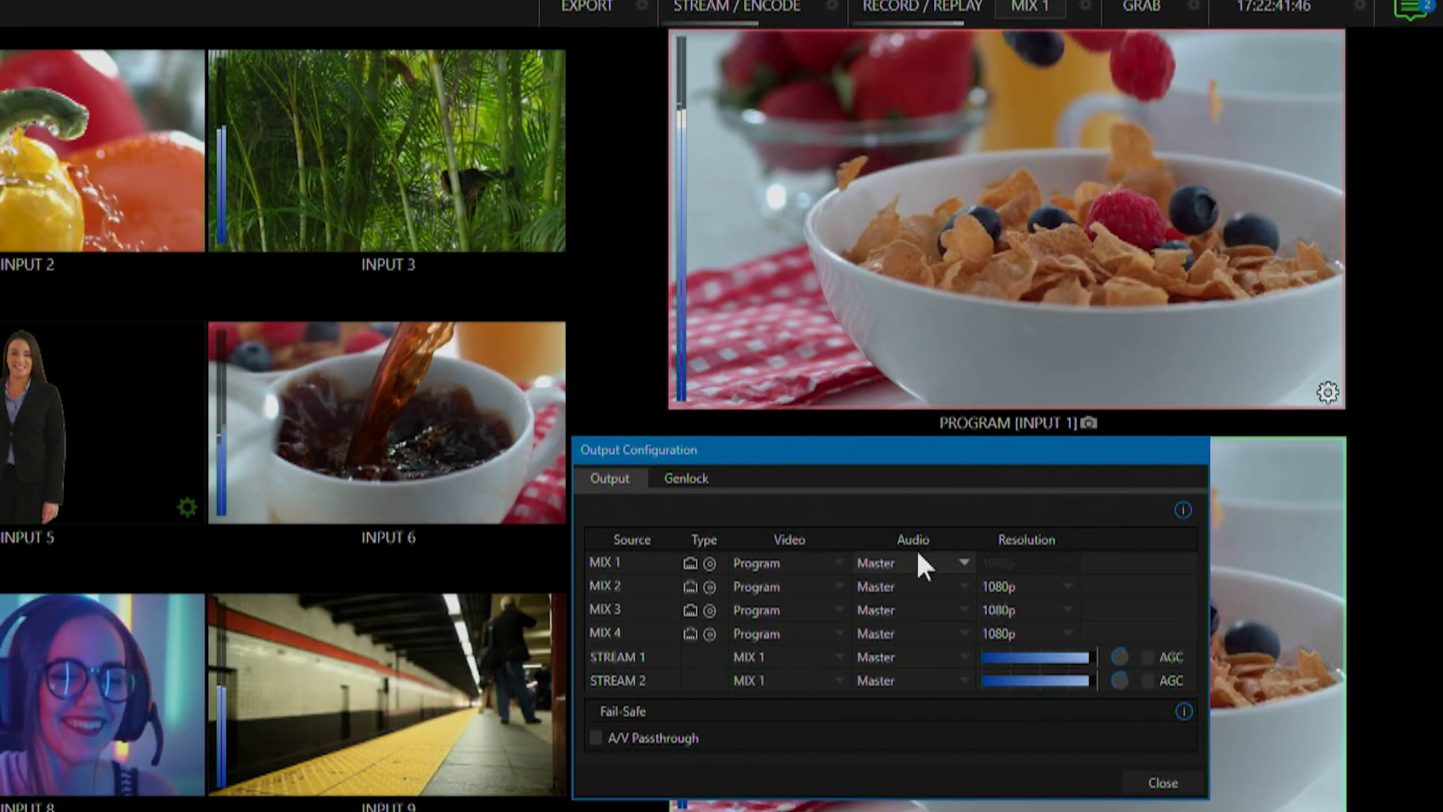
click(918, 556)
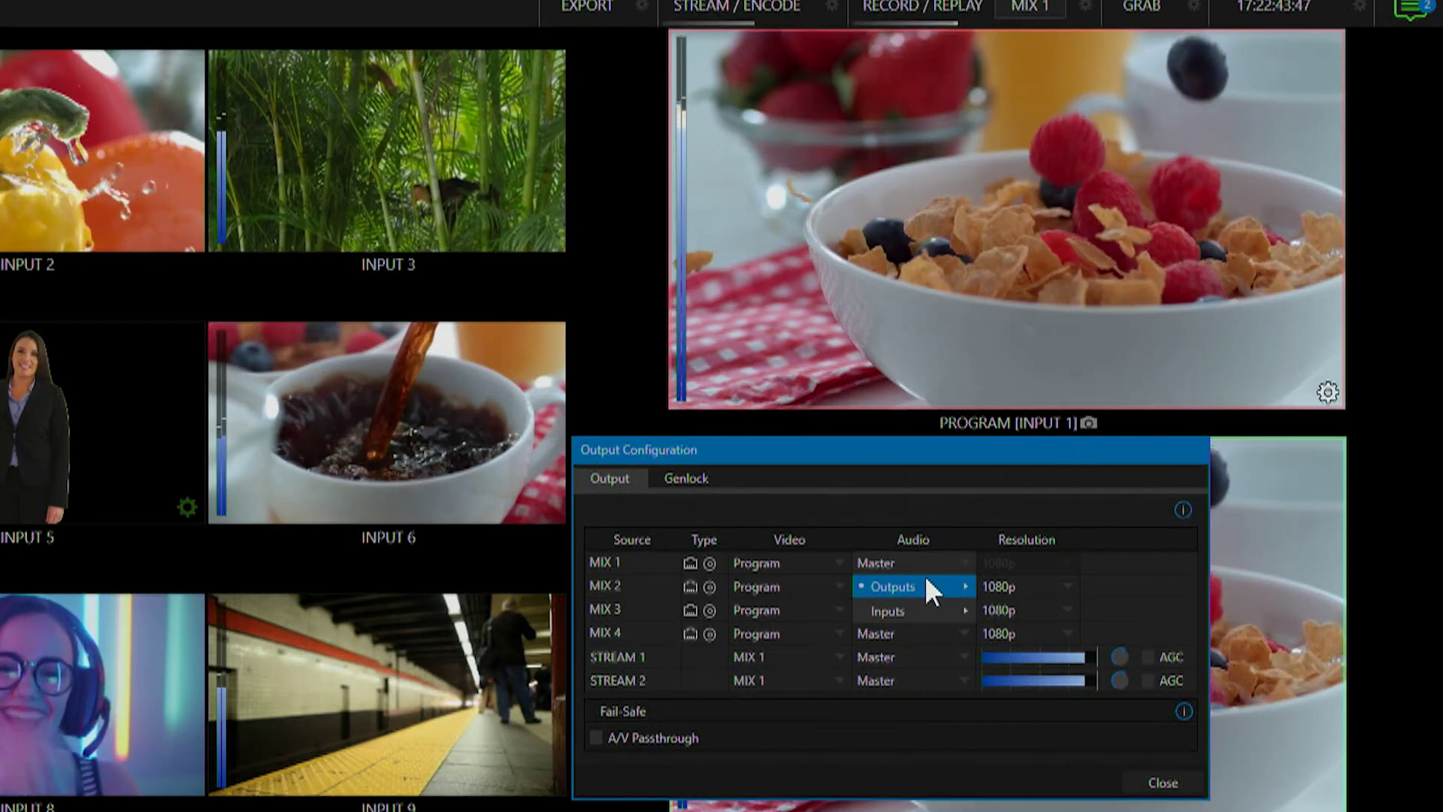
mouse_move(929, 591)
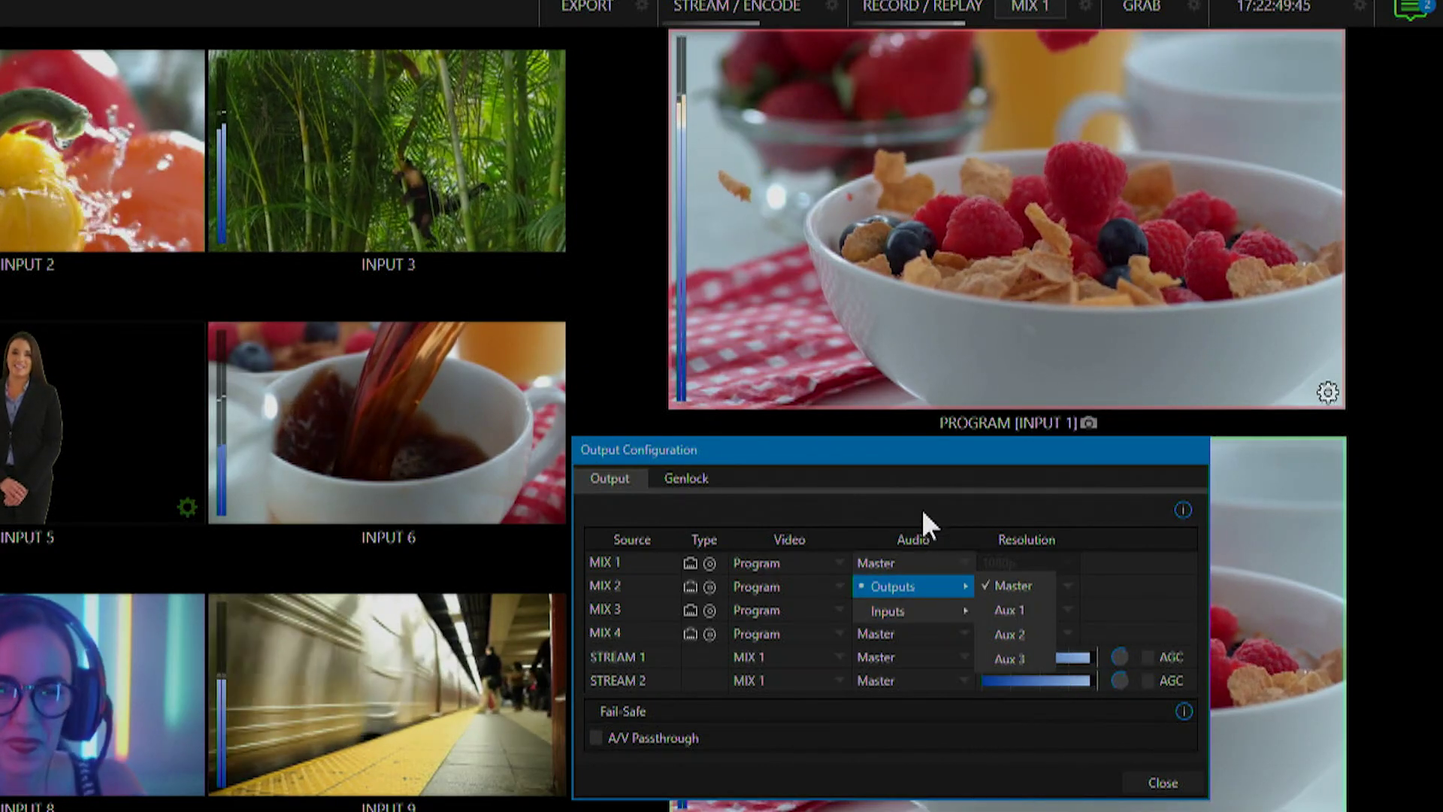
click(929, 497)
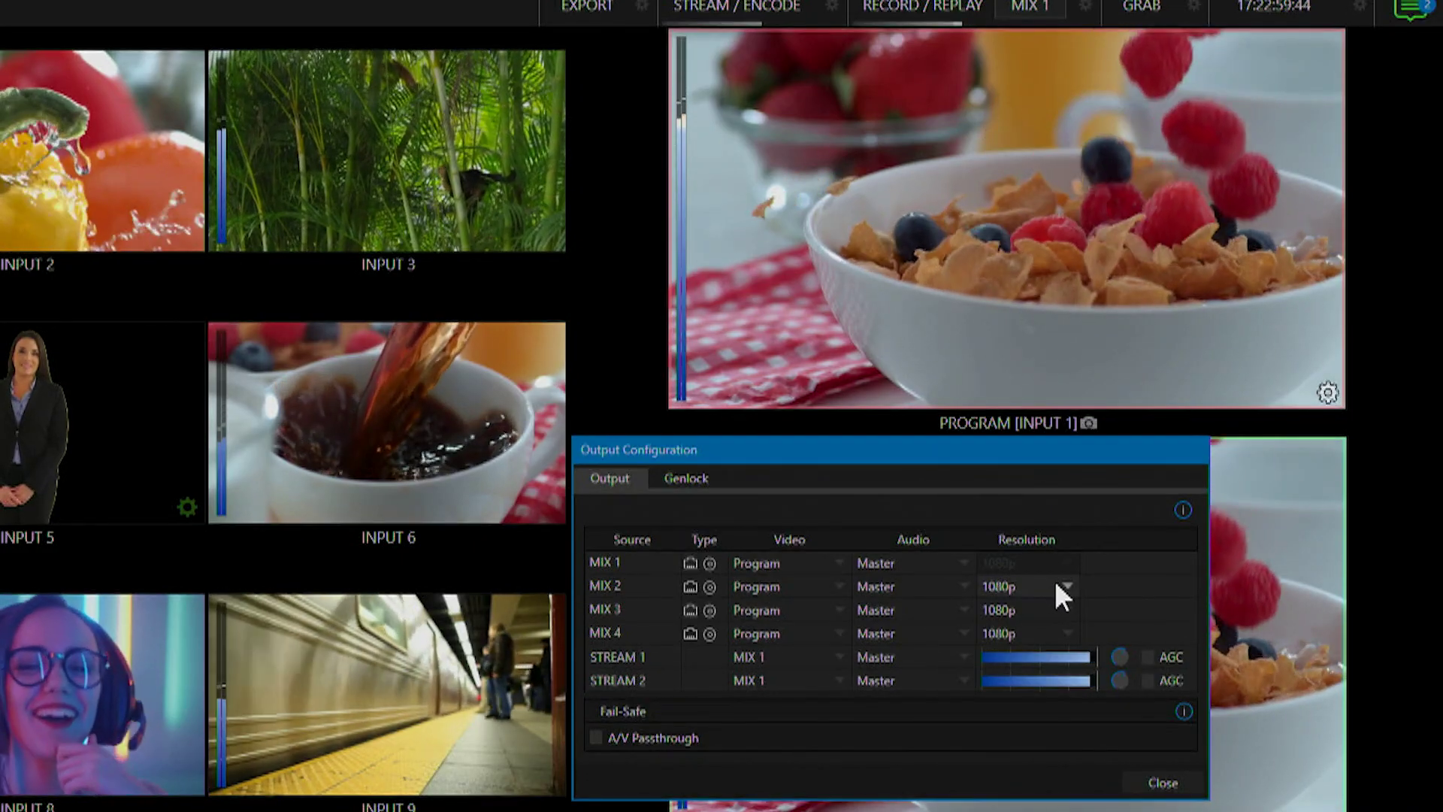
click(1054, 582)
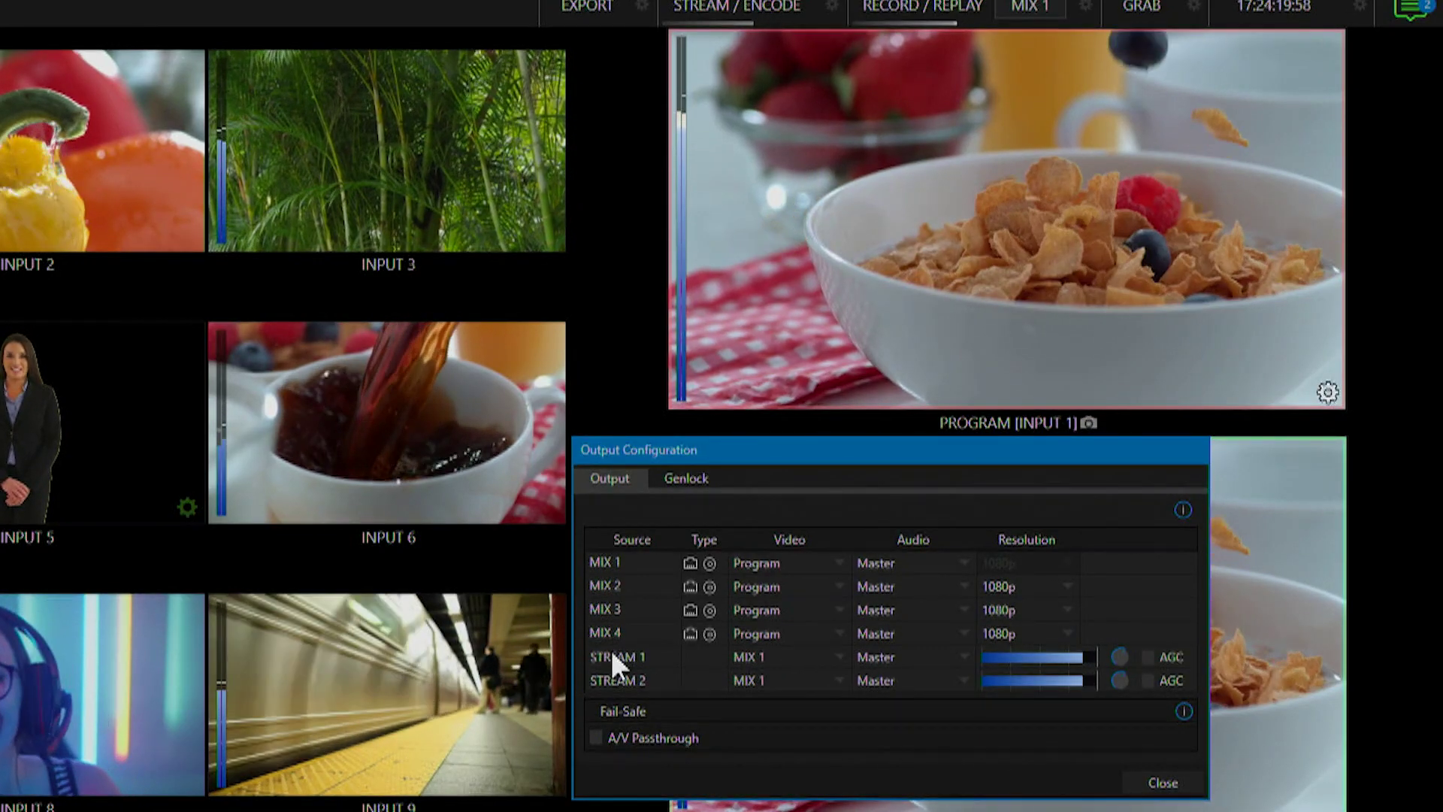
Check STREAM 1's video and audio sources, keeping MIX 1 and Master.
click(801, 658)
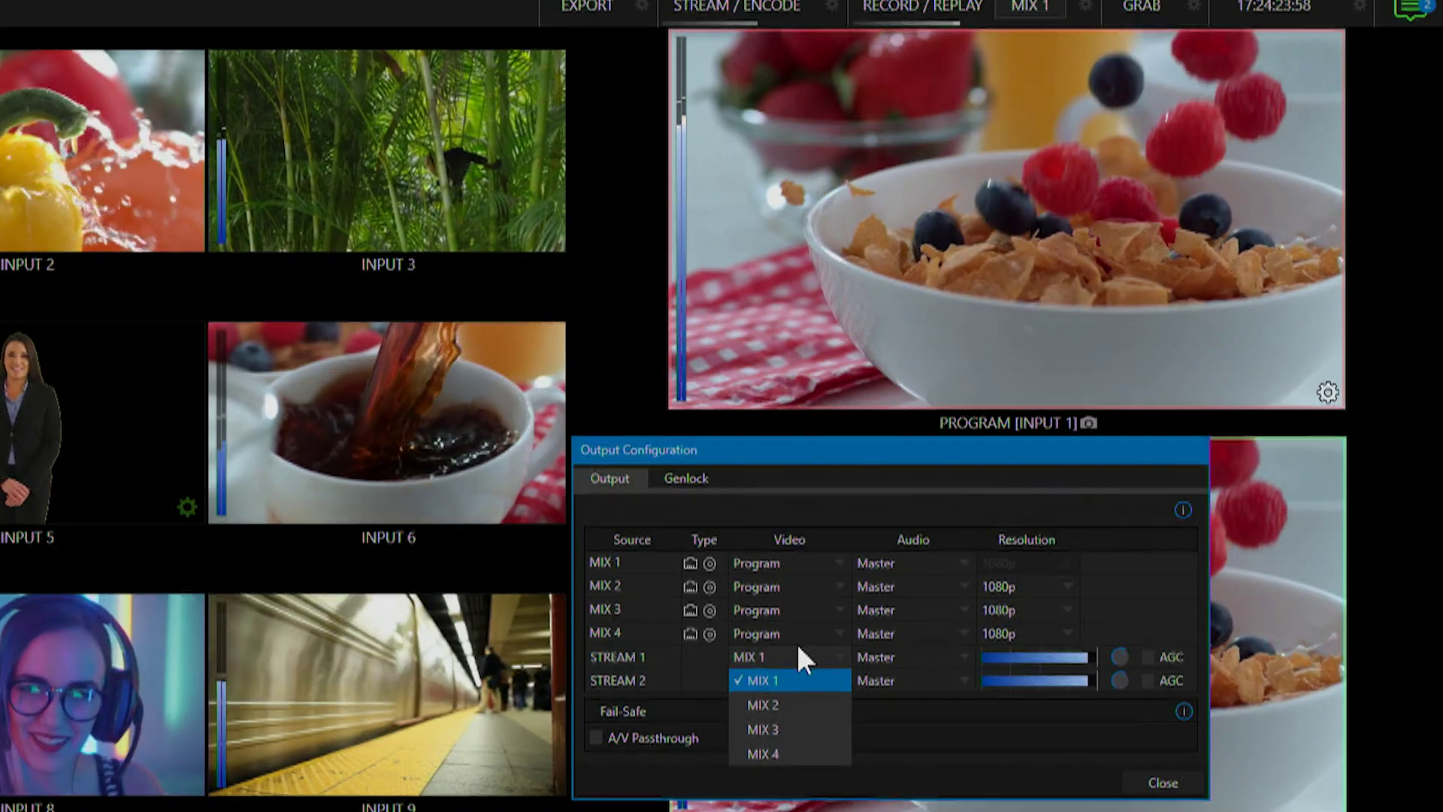
click(943, 657)
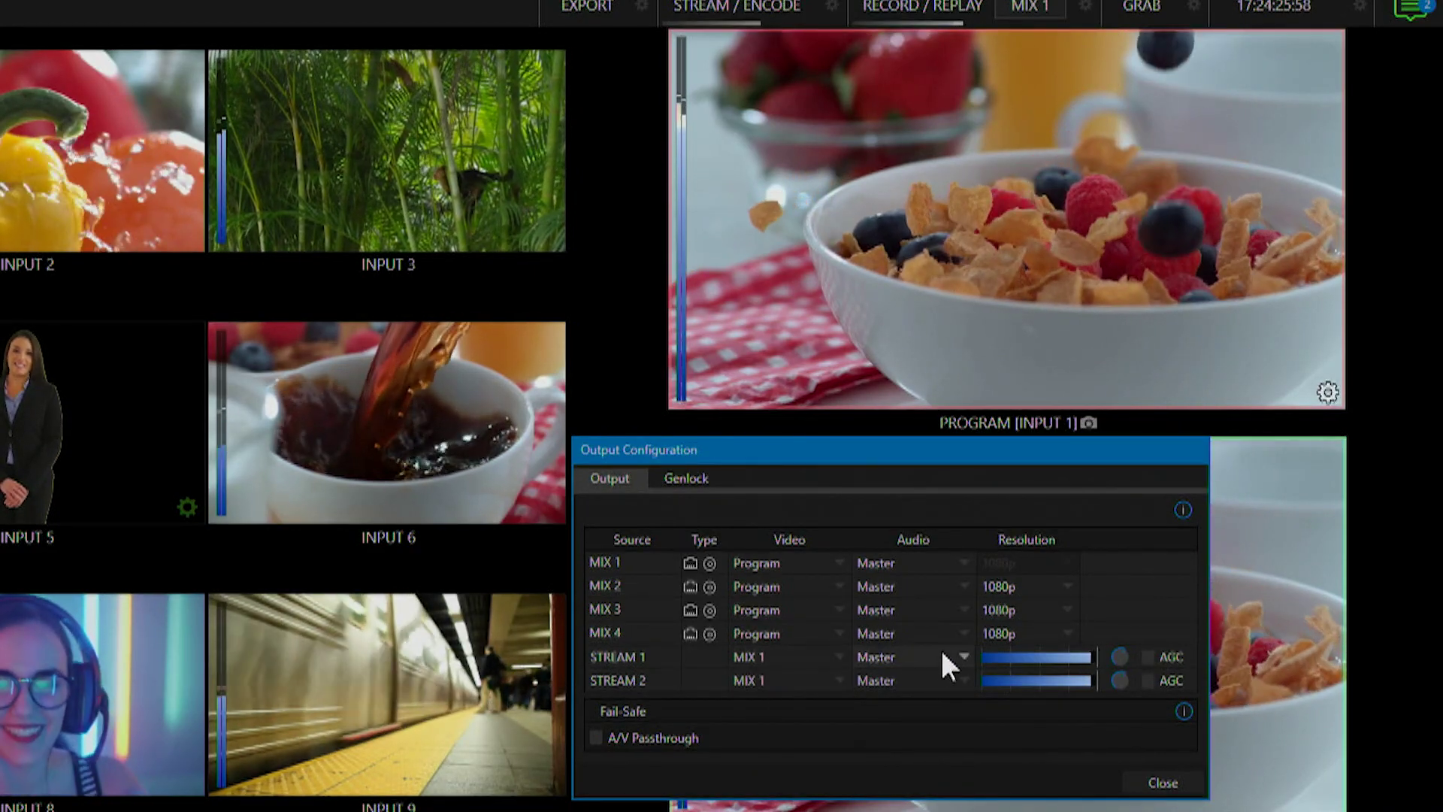
click(943, 657)
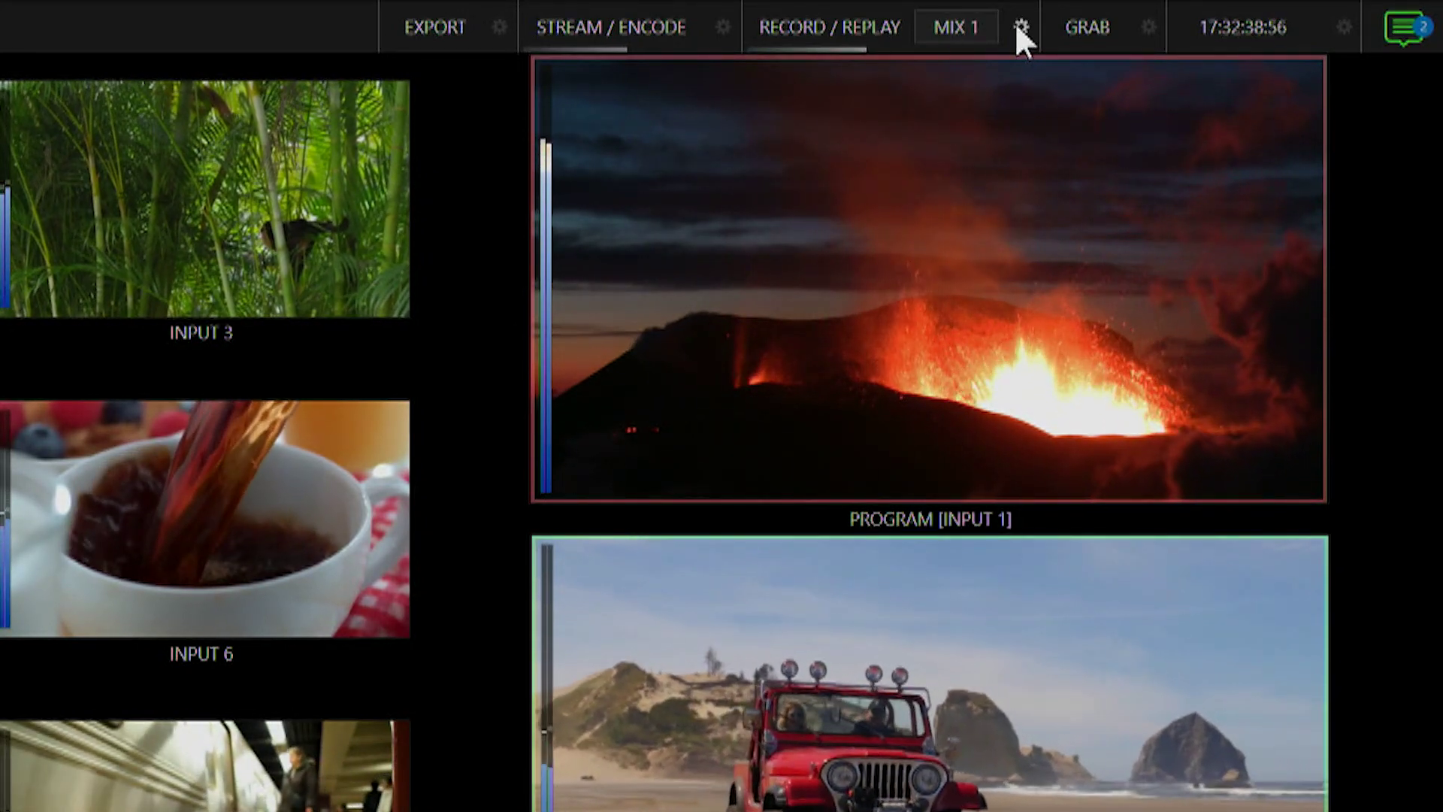
In Record Configuration, enable MIX 3 and MIX 4 and switch the second recorder to INPUT 1.
click(1019, 25)
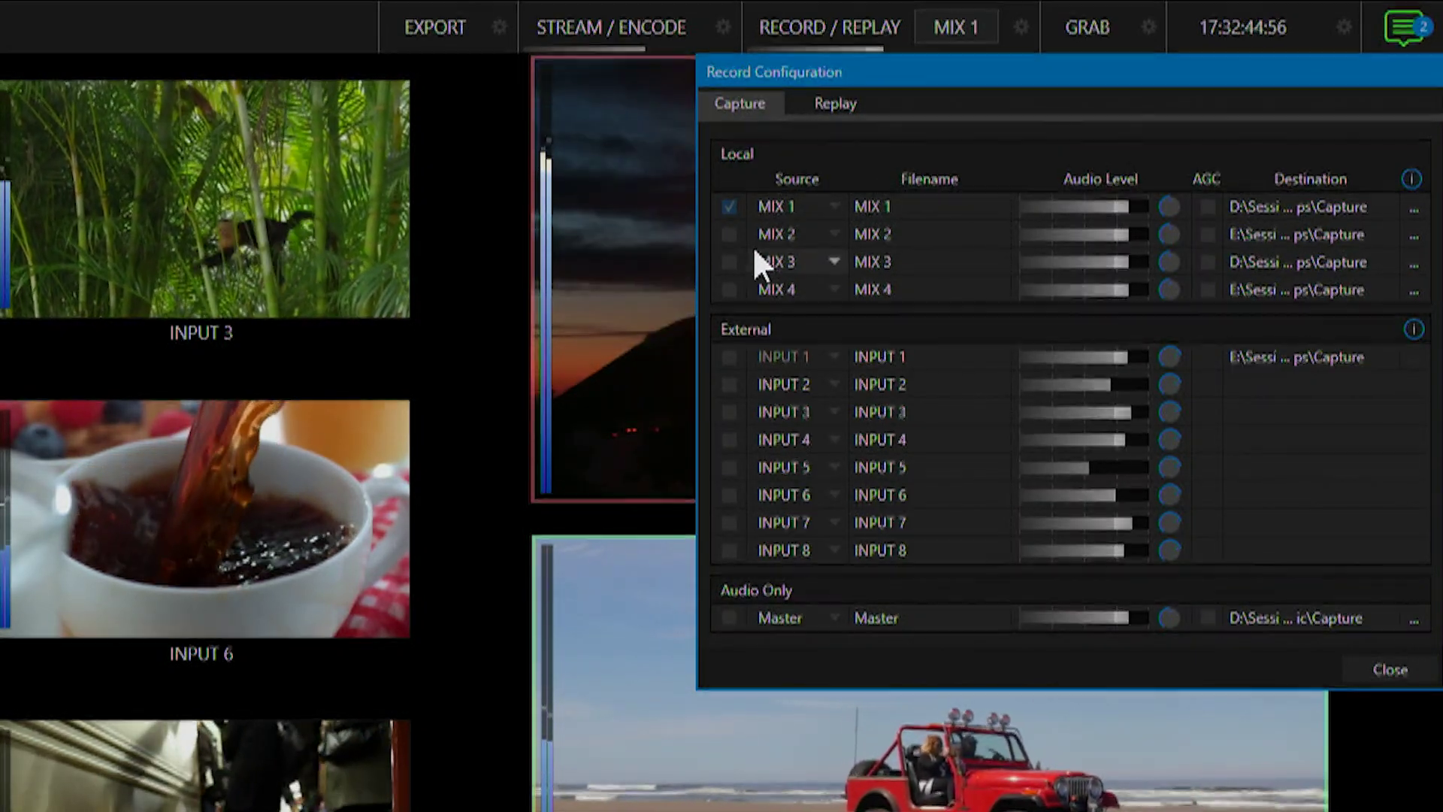
click(731, 261)
click(728, 289)
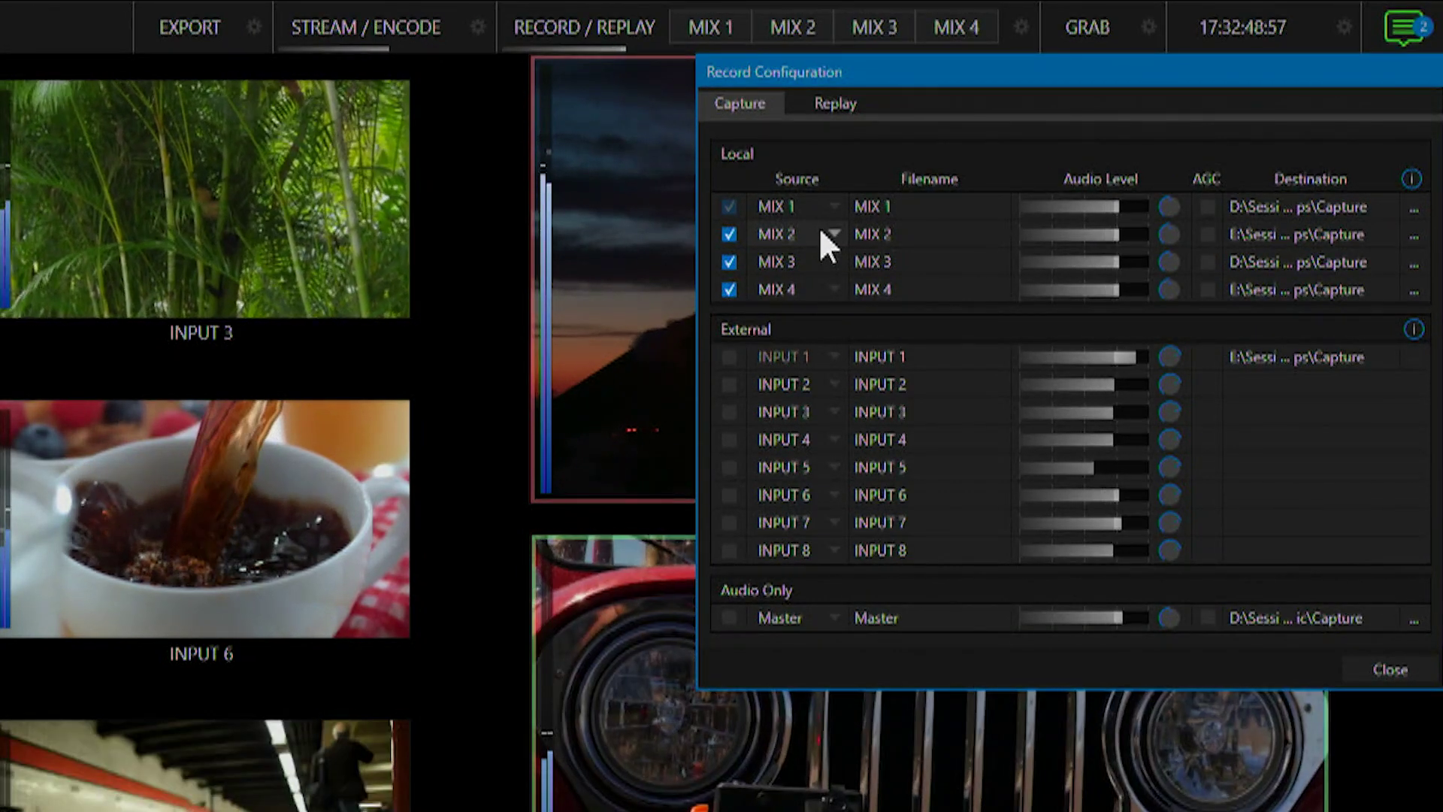
click(822, 233)
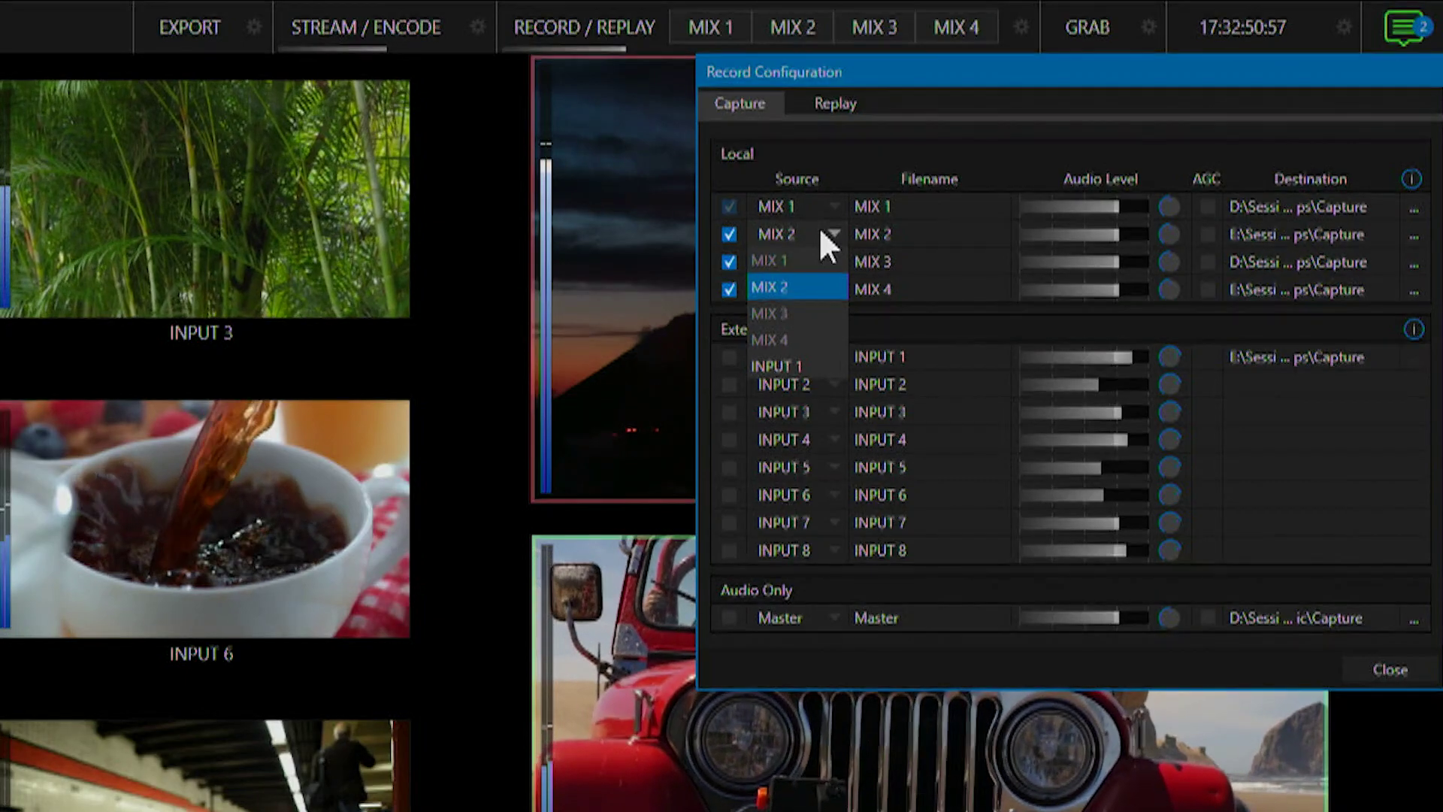
click(800, 359)
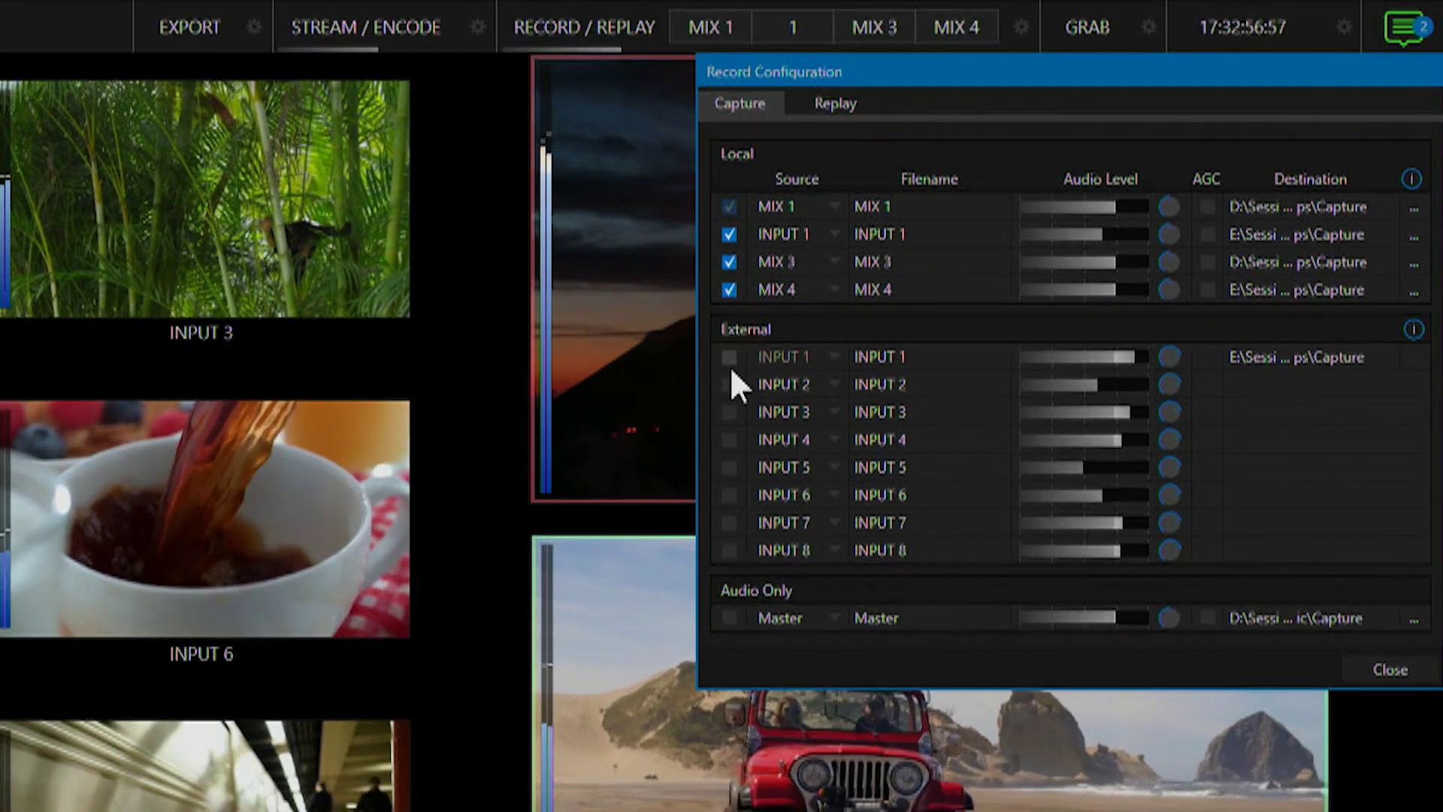
Enable recording of external INPUT 2, INPUT 3 and INPUT 4.
click(729, 384)
click(729, 412)
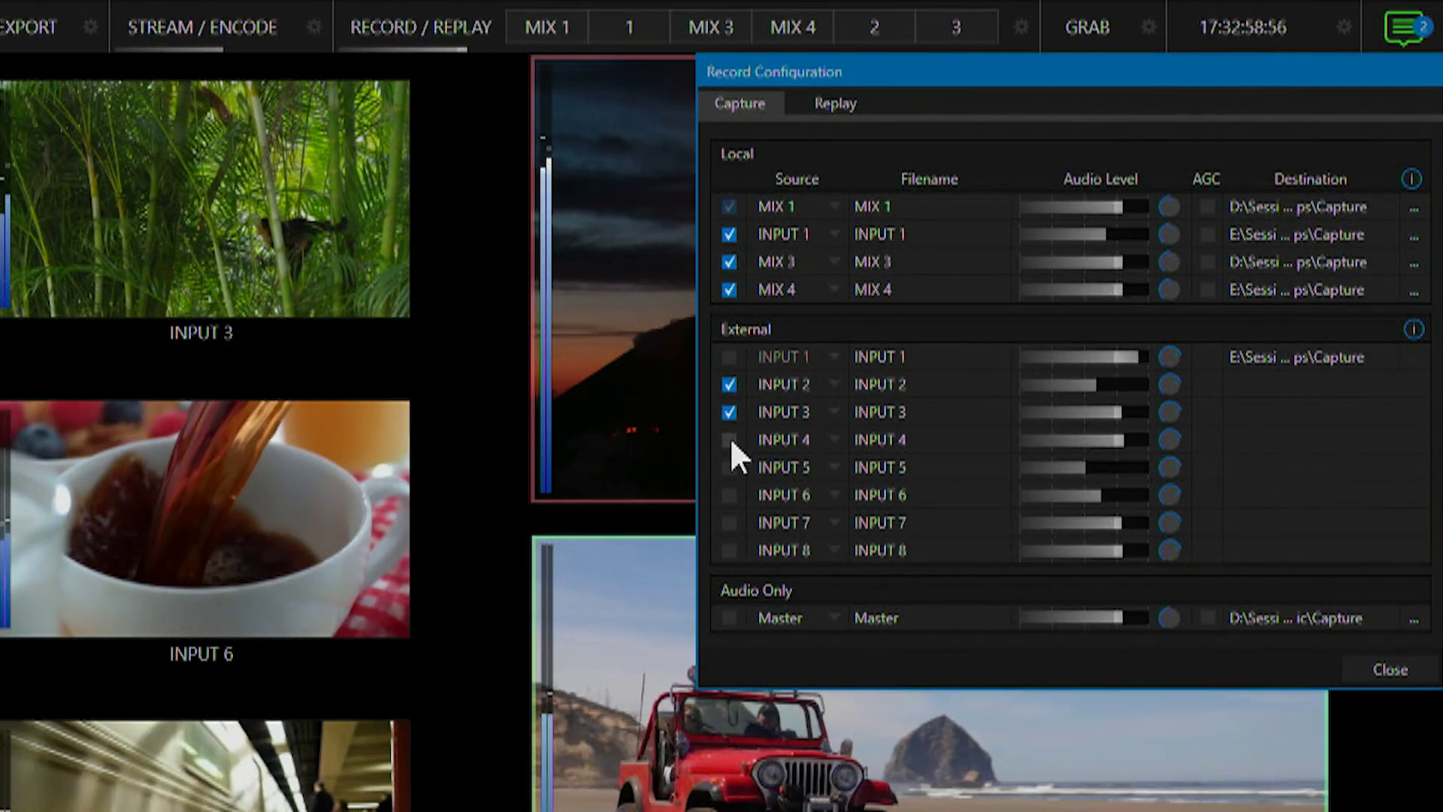
click(729, 440)
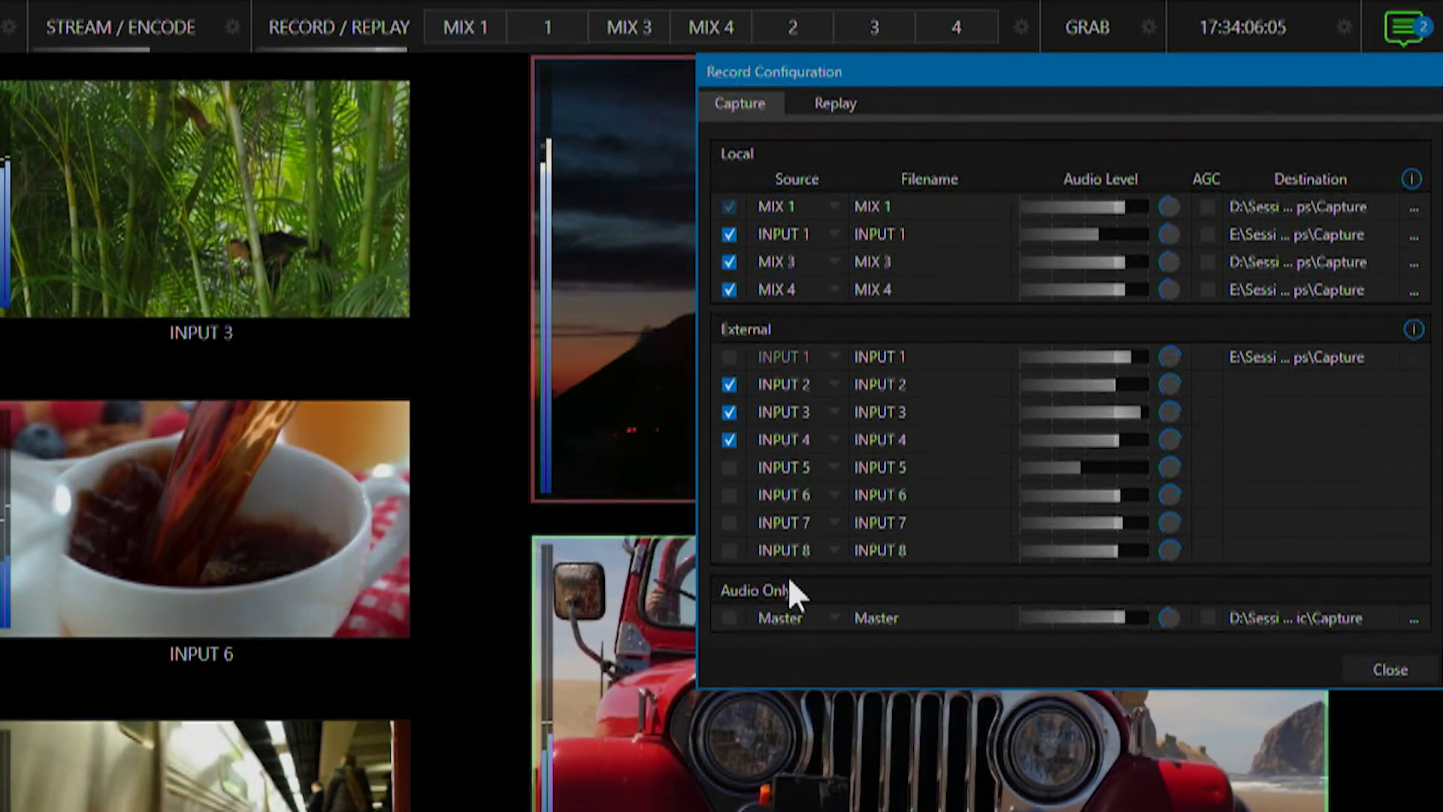
Turn on audio-only recording with Aux 1 as its source.
click(729, 618)
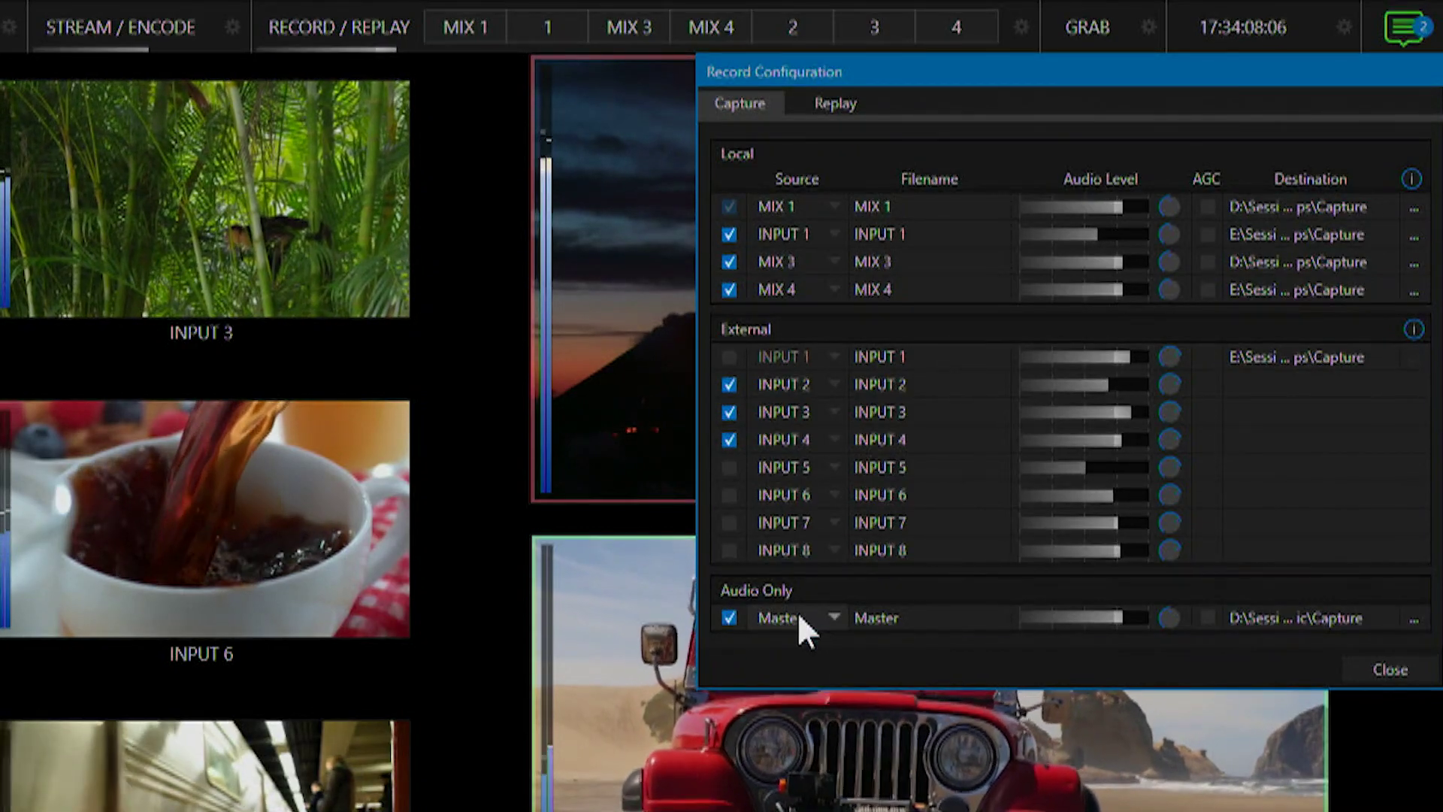
click(795, 615)
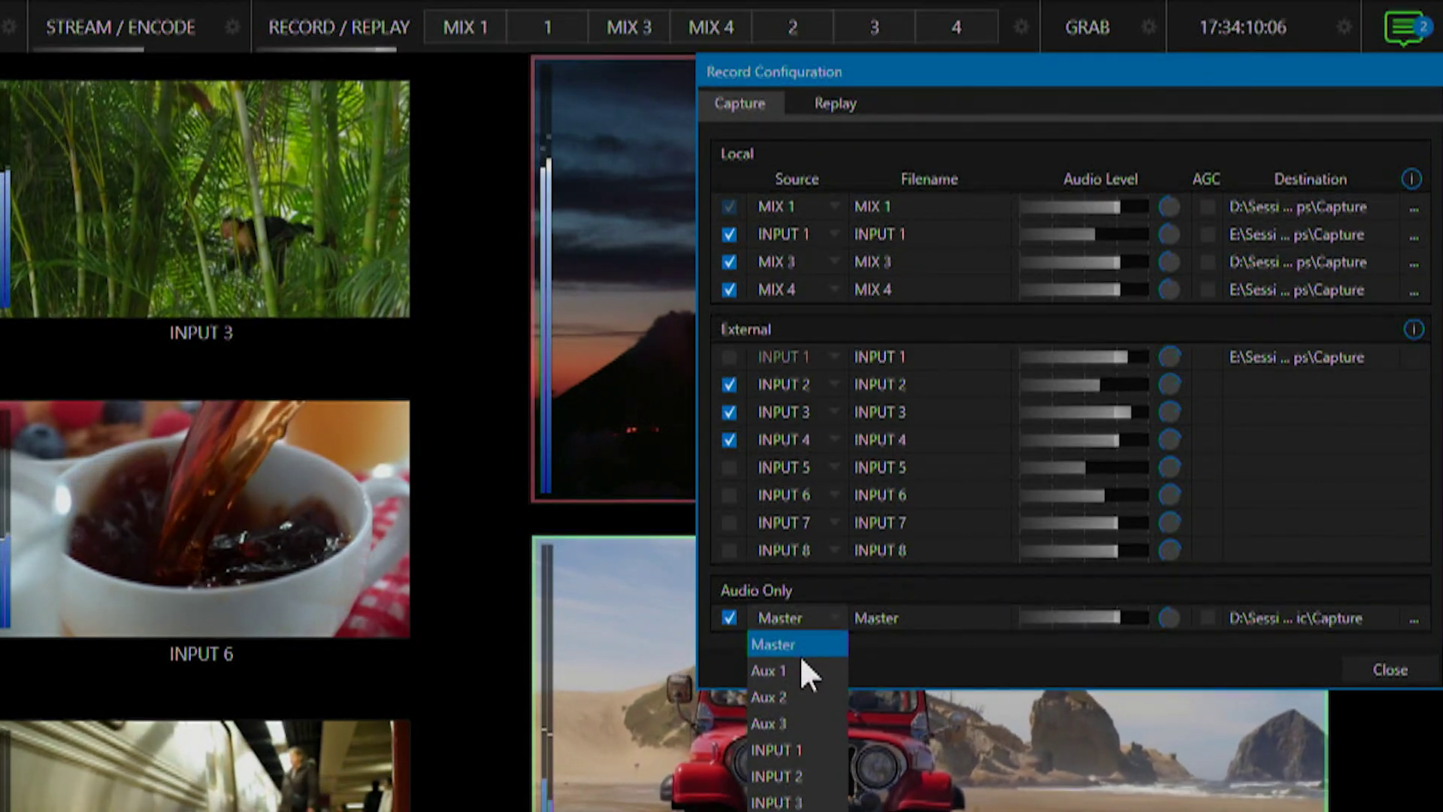
click(801, 667)
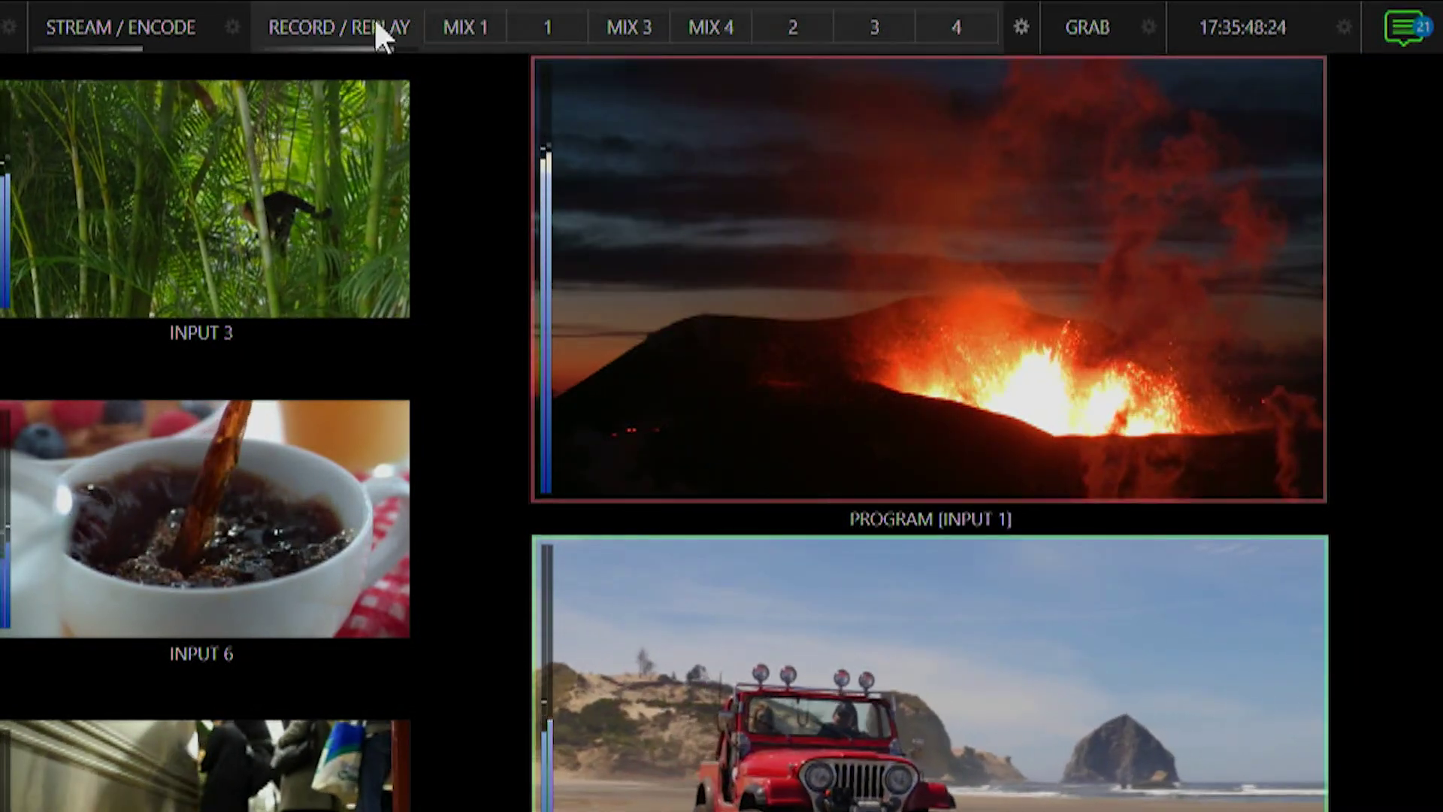
click(370, 21)
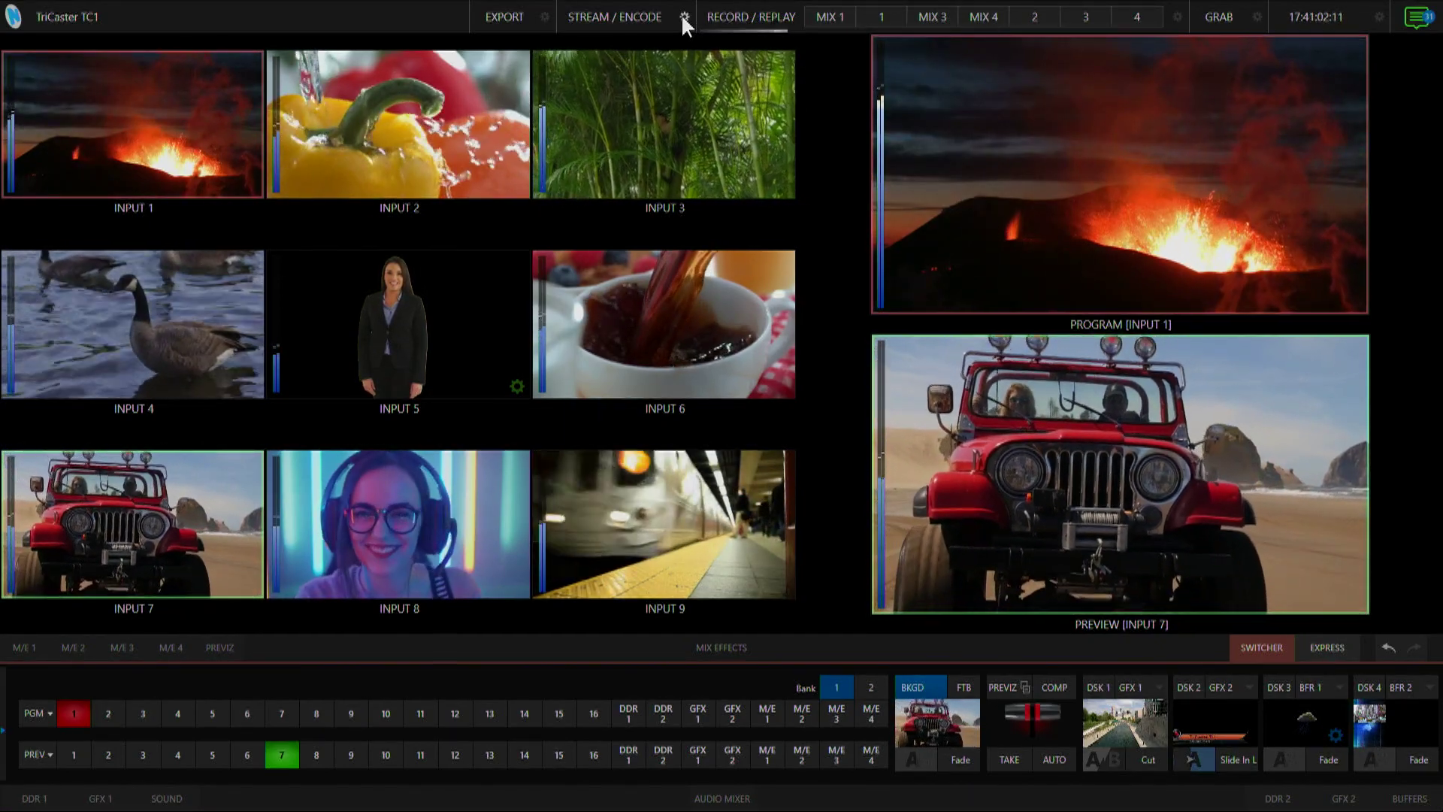
click(684, 16)
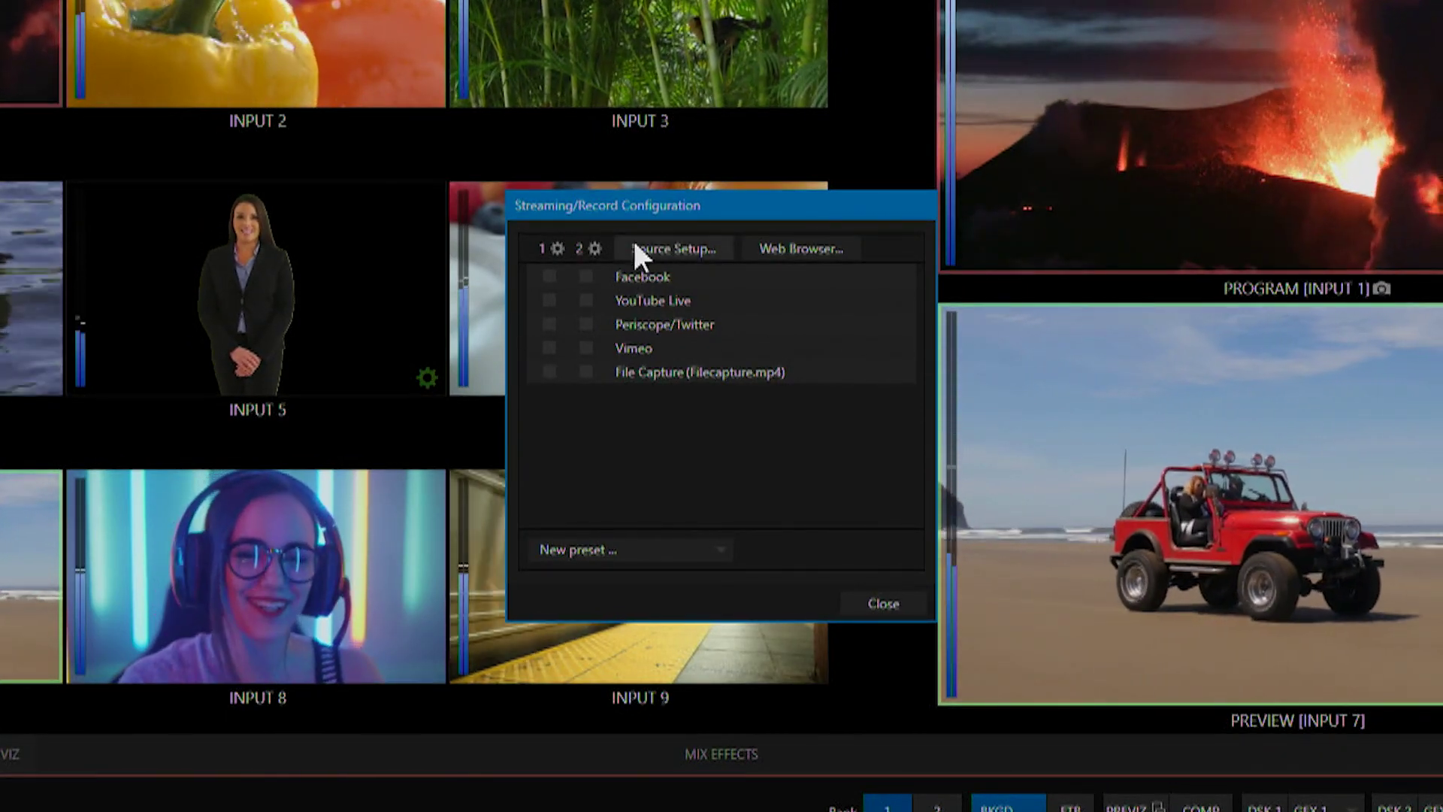
In Source Setup, set STREAM 2 video to MIX 2 and audio to Aux 1.
click(670, 249)
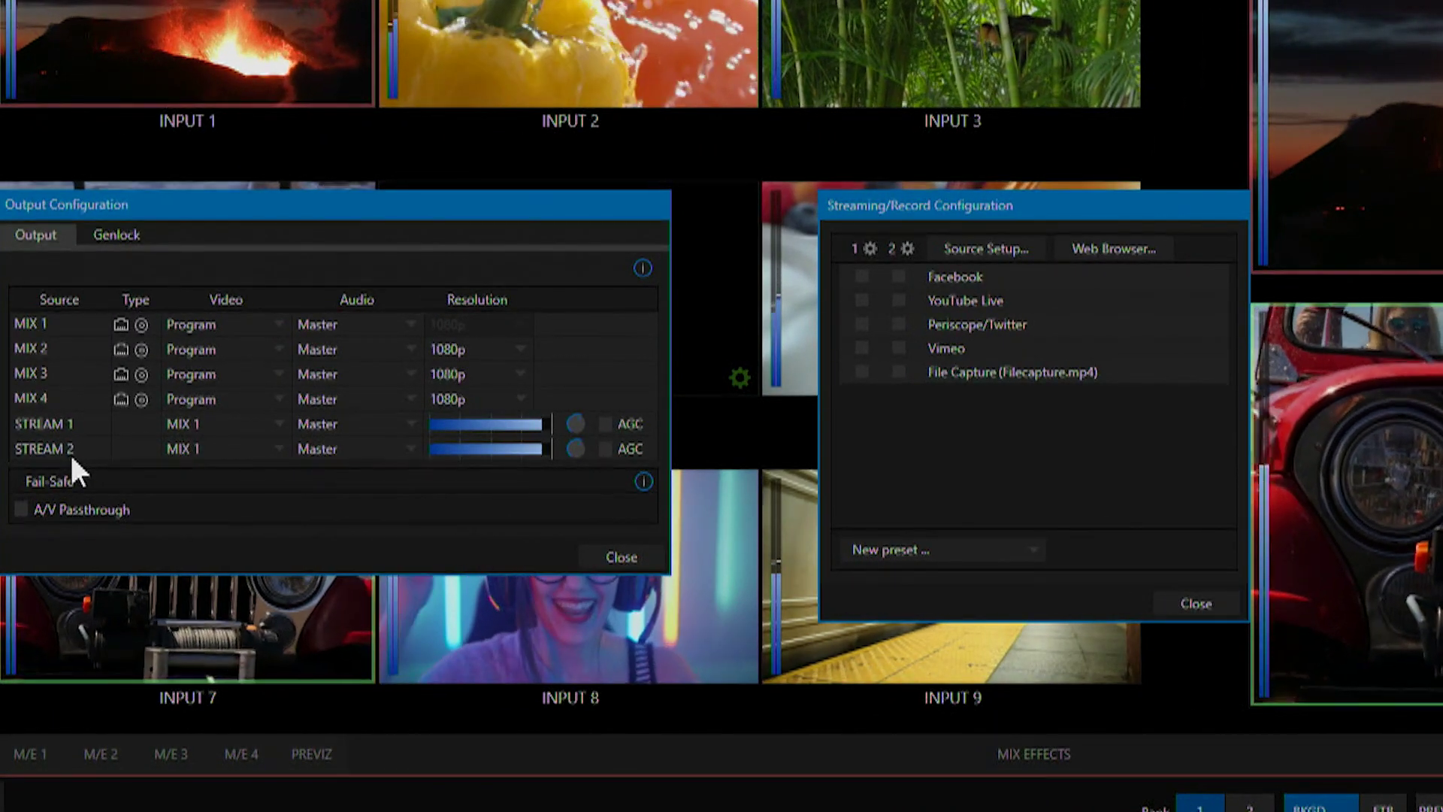
click(195, 449)
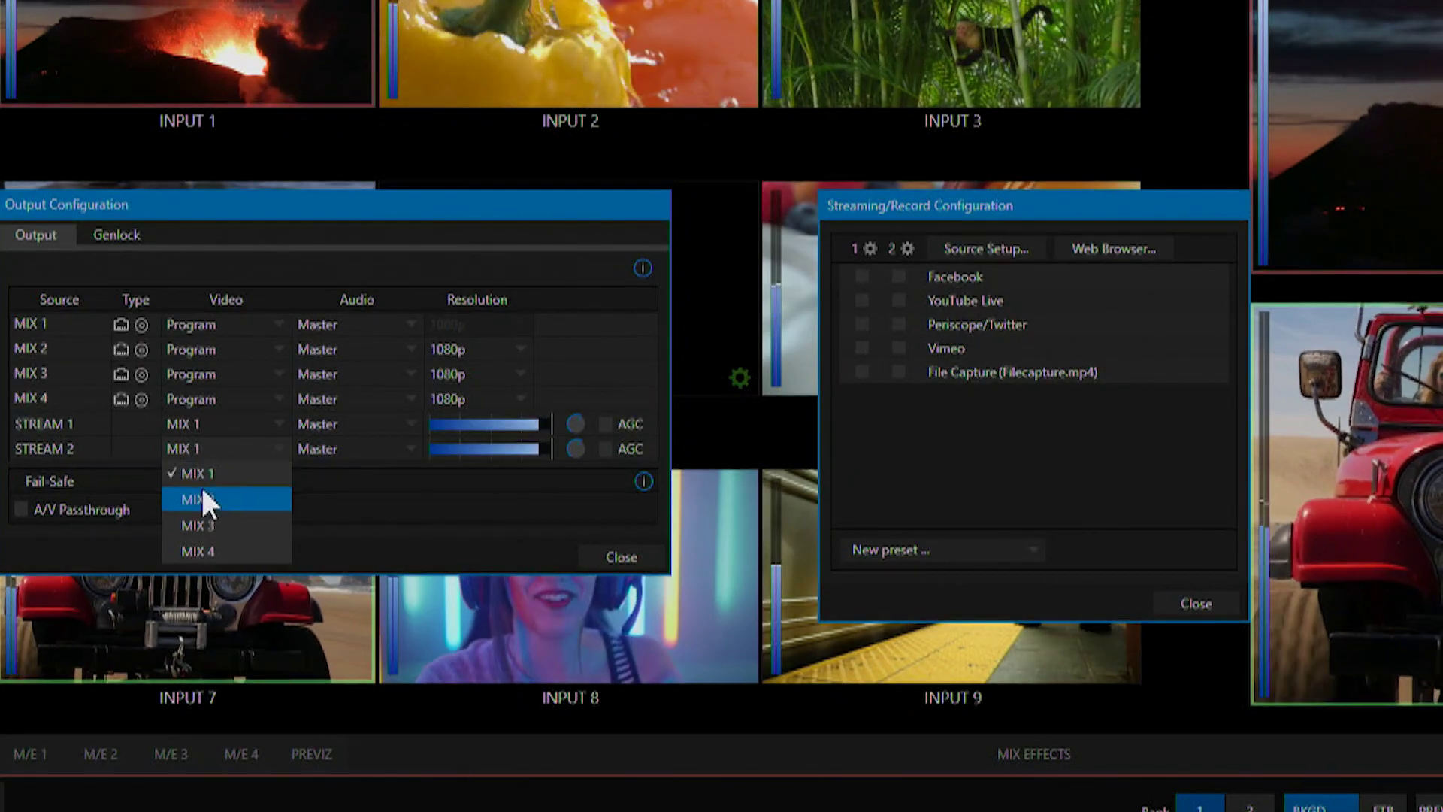
click(200, 499)
click(339, 450)
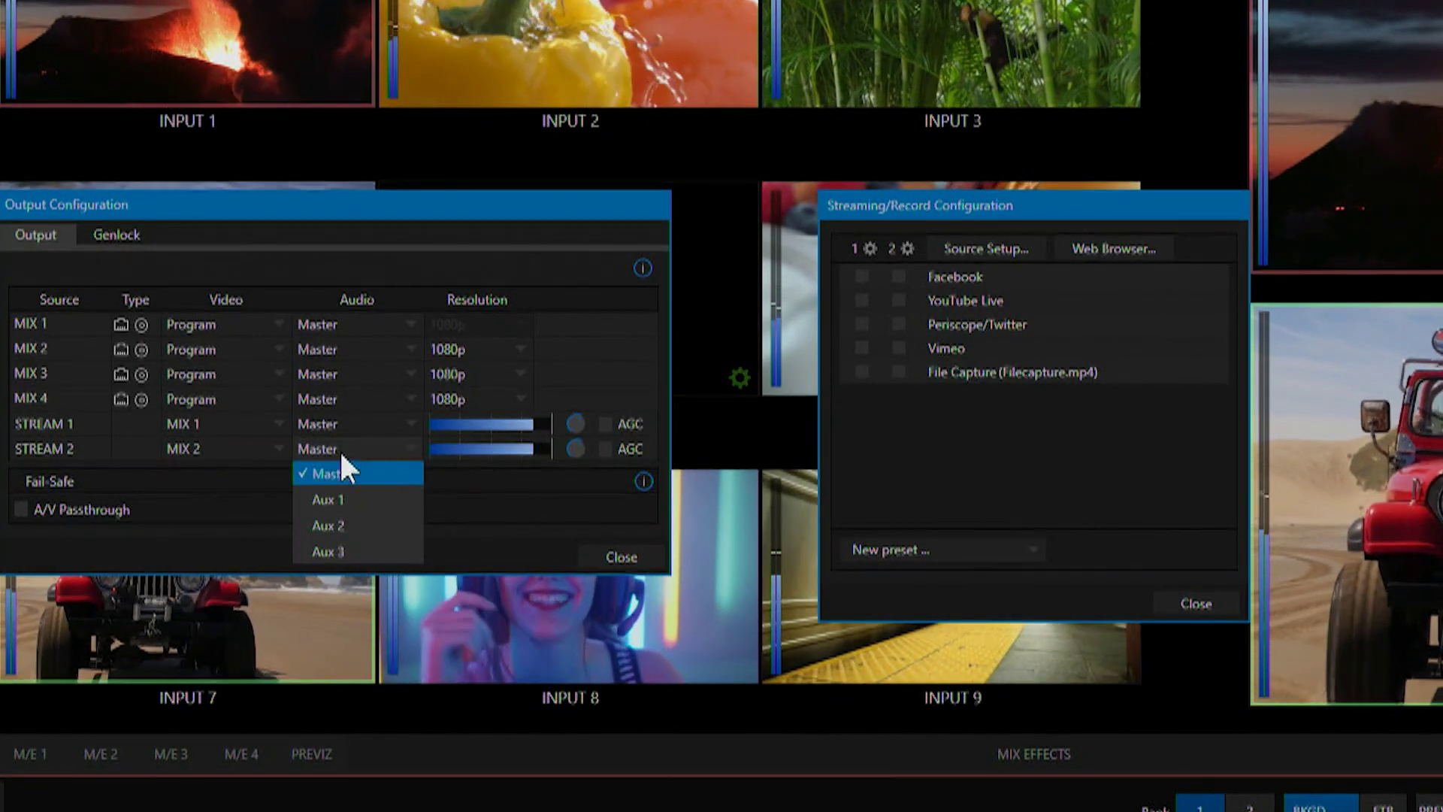
click(334, 499)
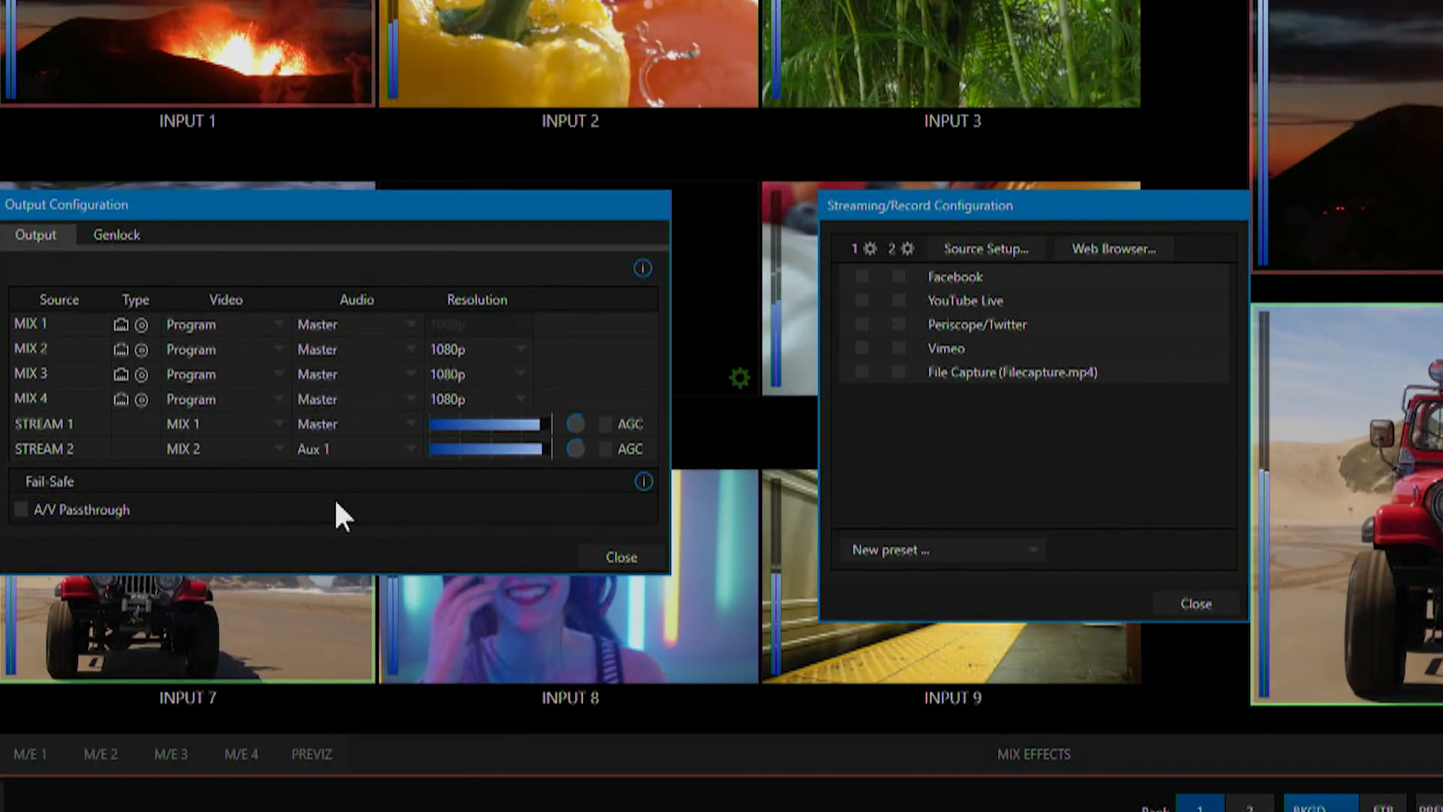
click(610, 556)
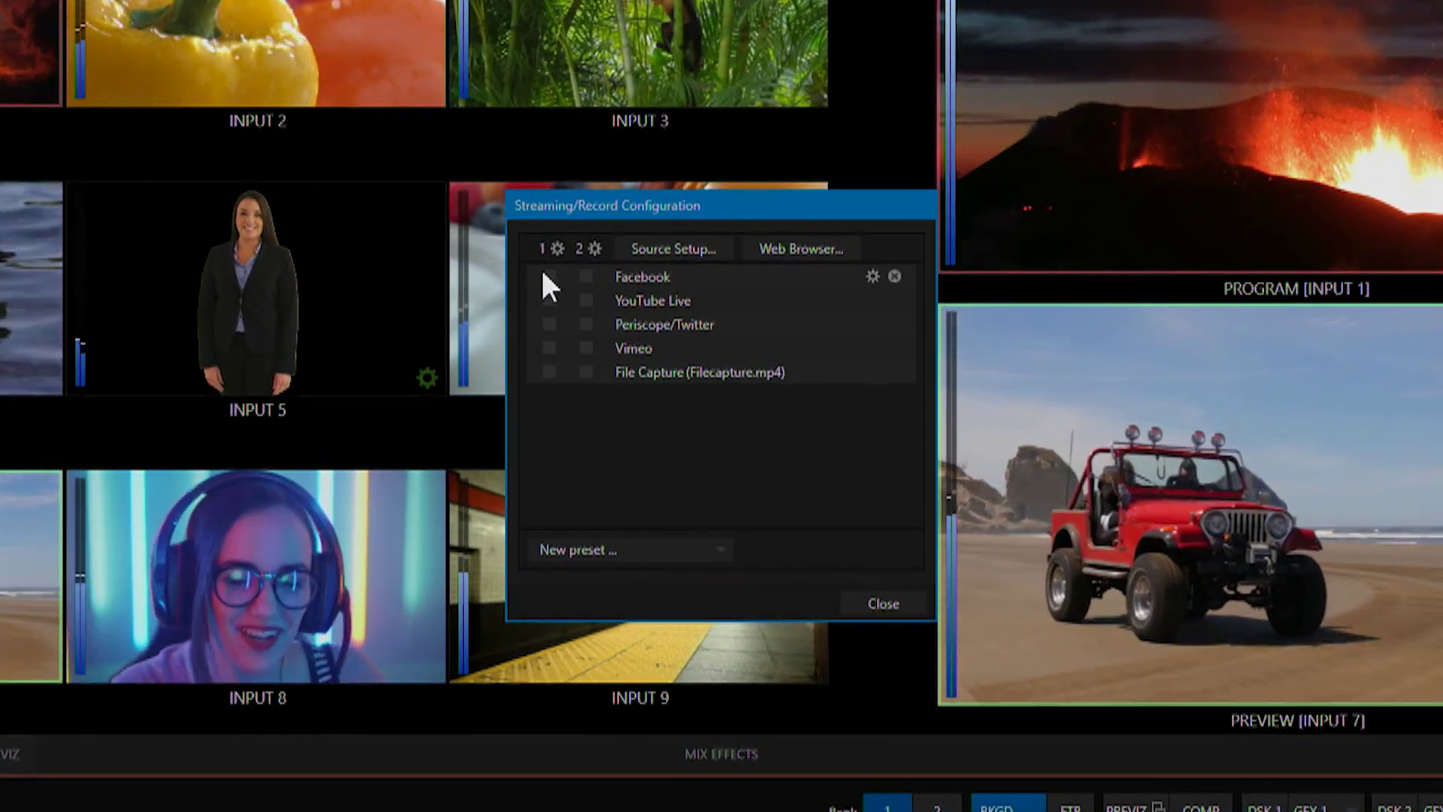
Tick Facebook and YouTube Live in column 1, and Periscope/Twitter, Vimeo and File Capture in column 2.
click(549, 278)
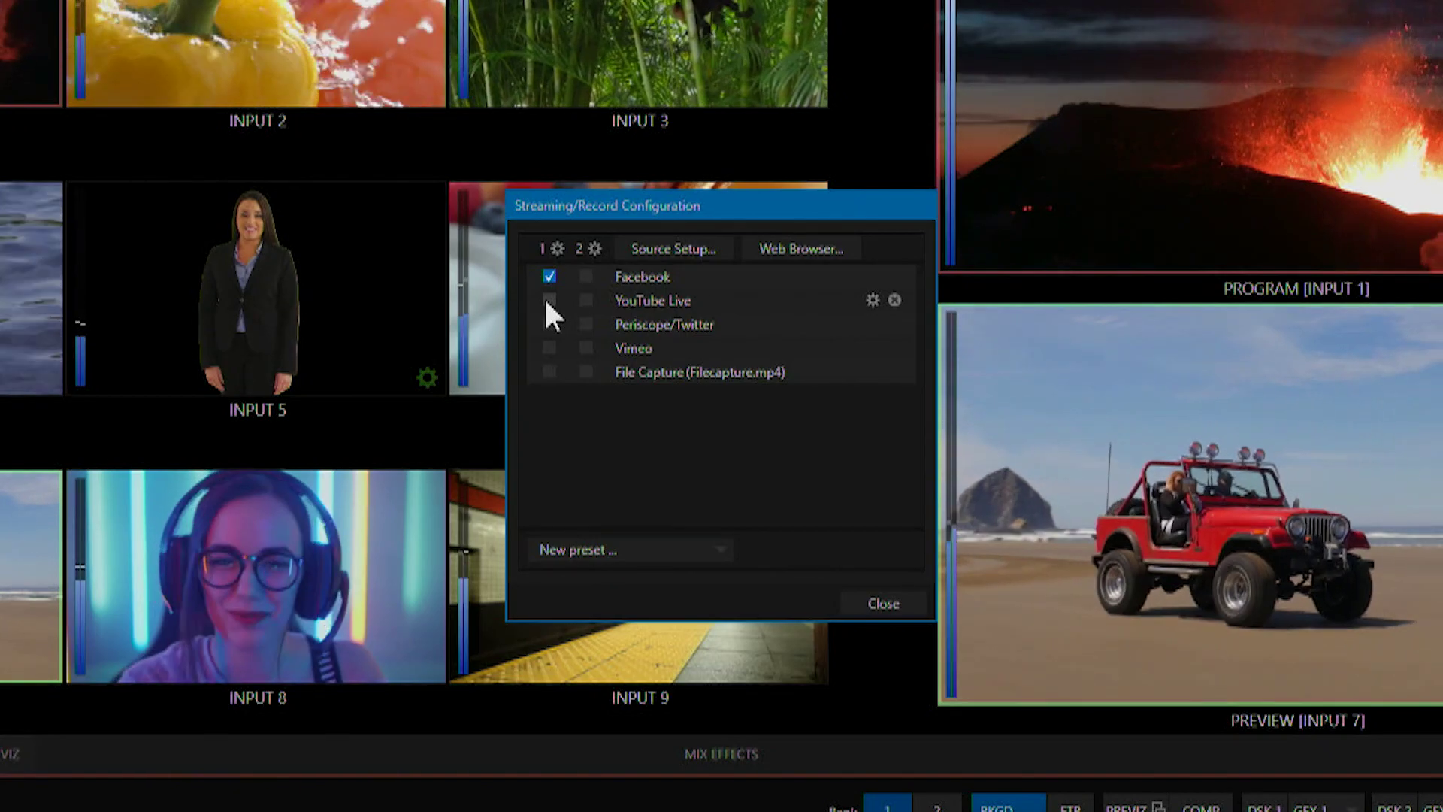
click(550, 300)
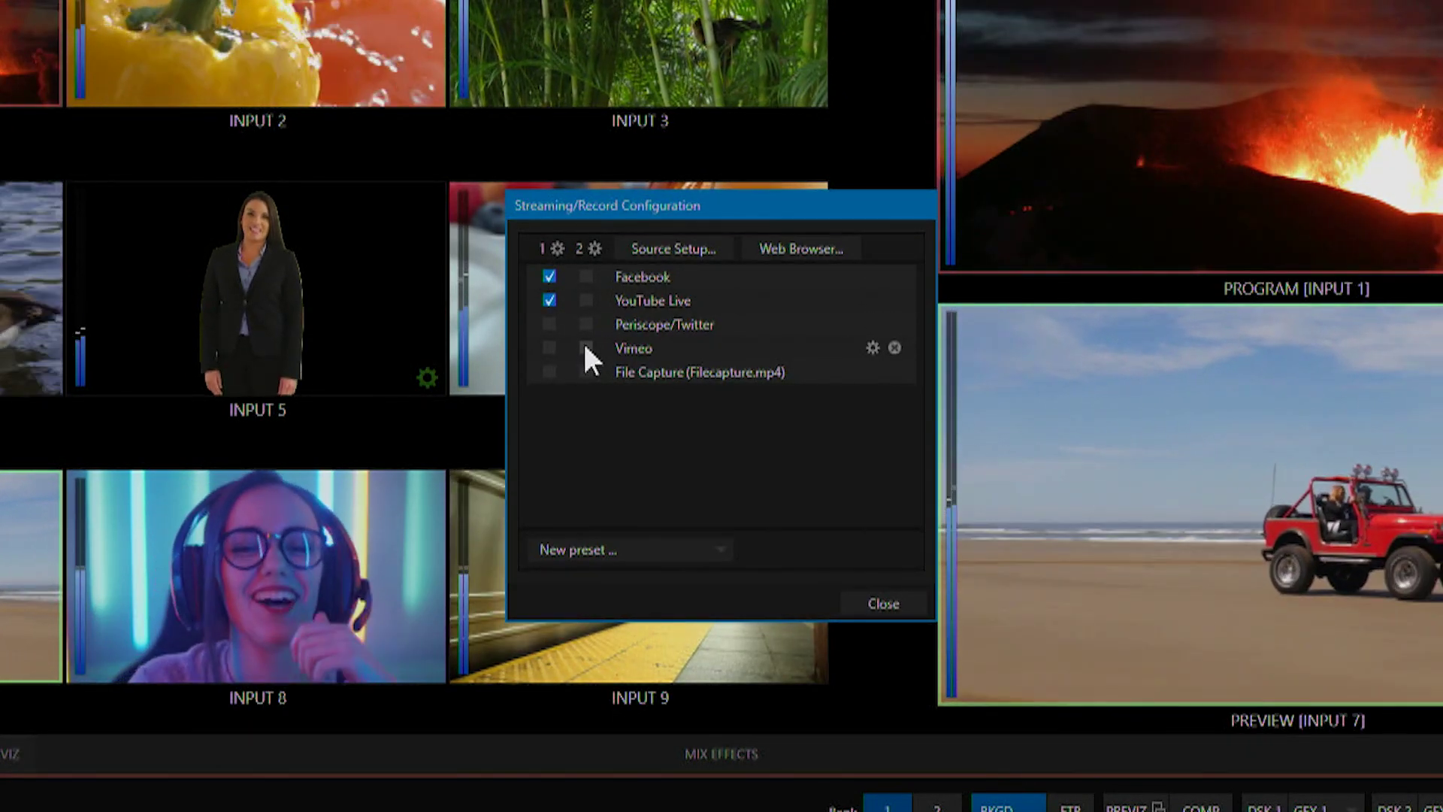
click(587, 324)
click(586, 348)
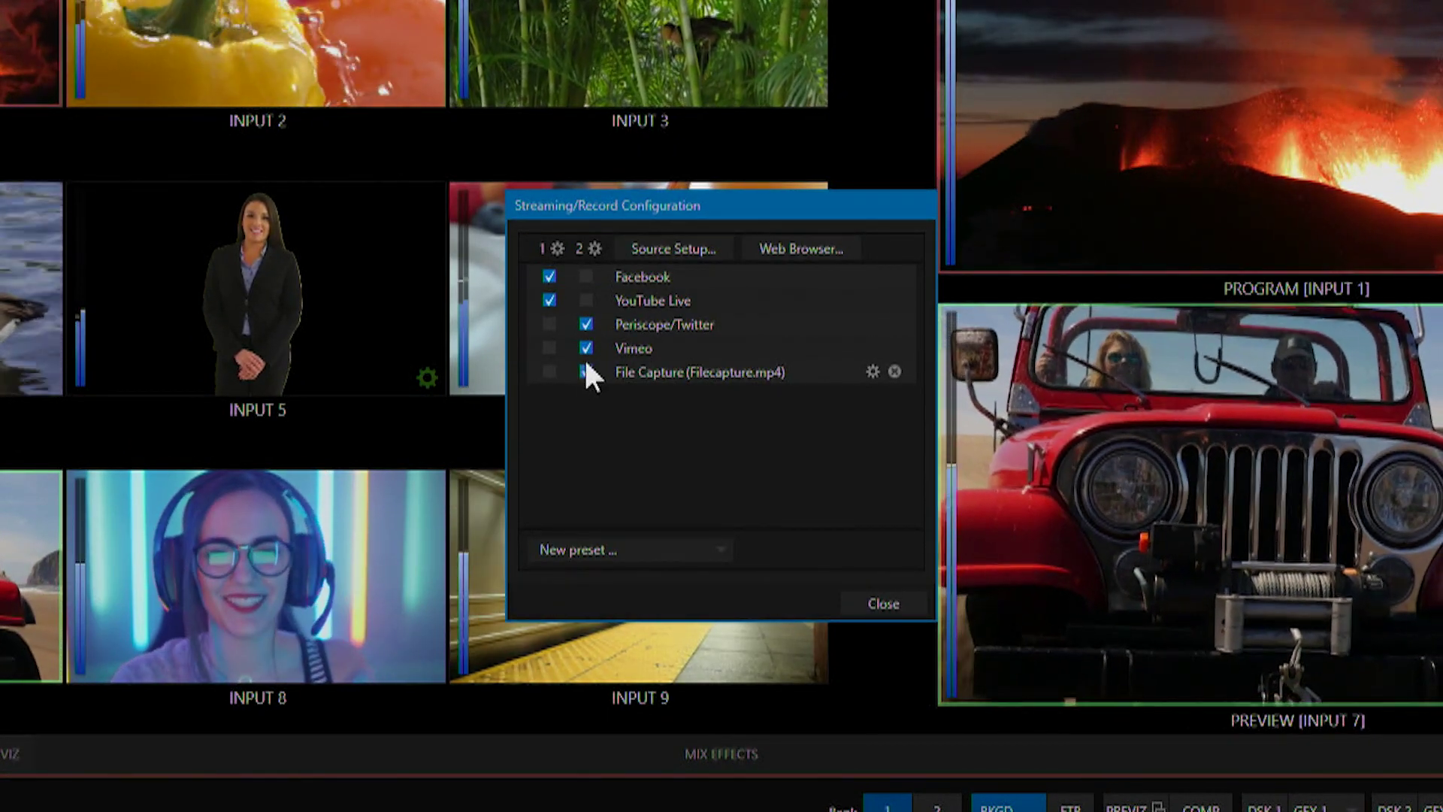
click(587, 371)
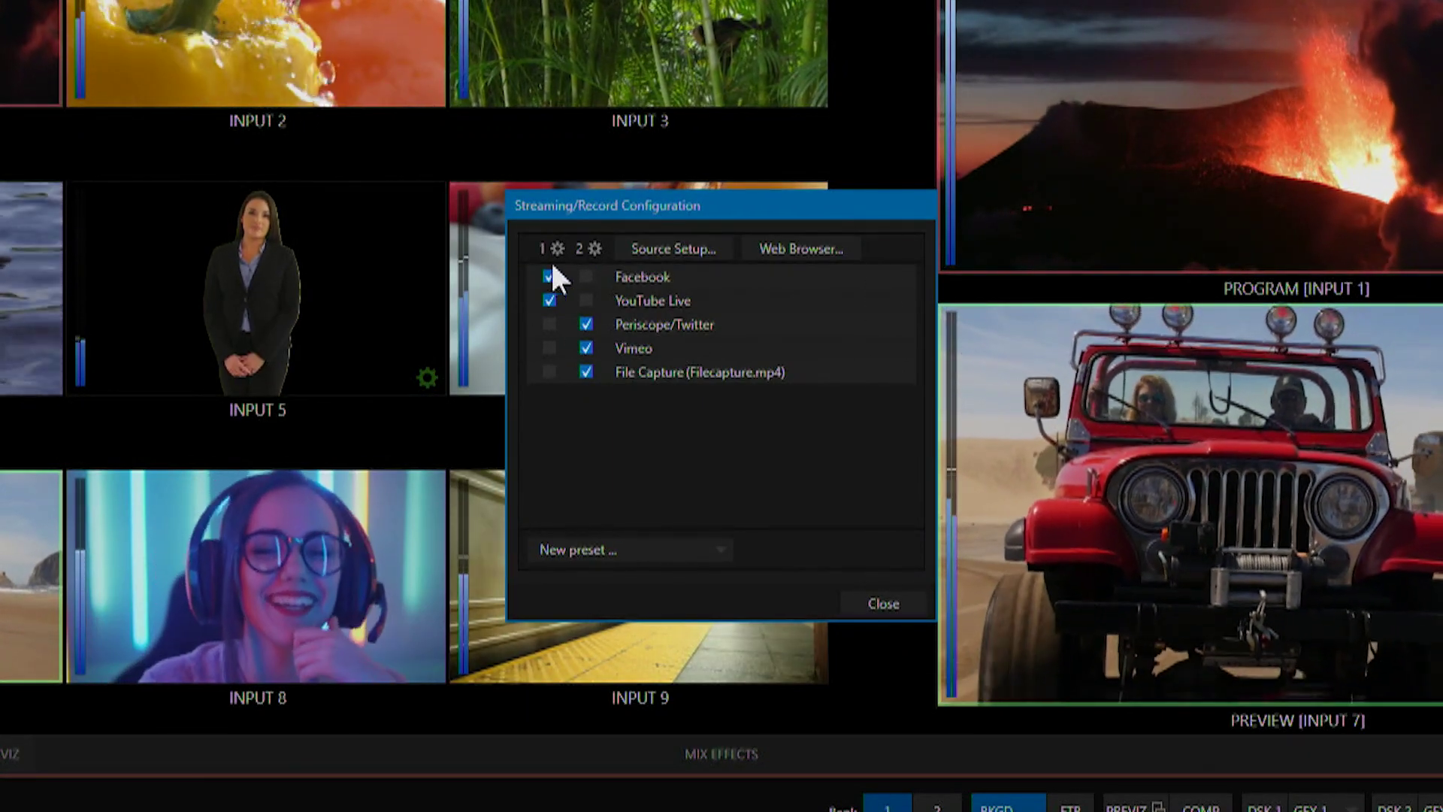
Set output 1's encoder to the Session preset (1920x1080) with H.264 High Profile.
click(557, 248)
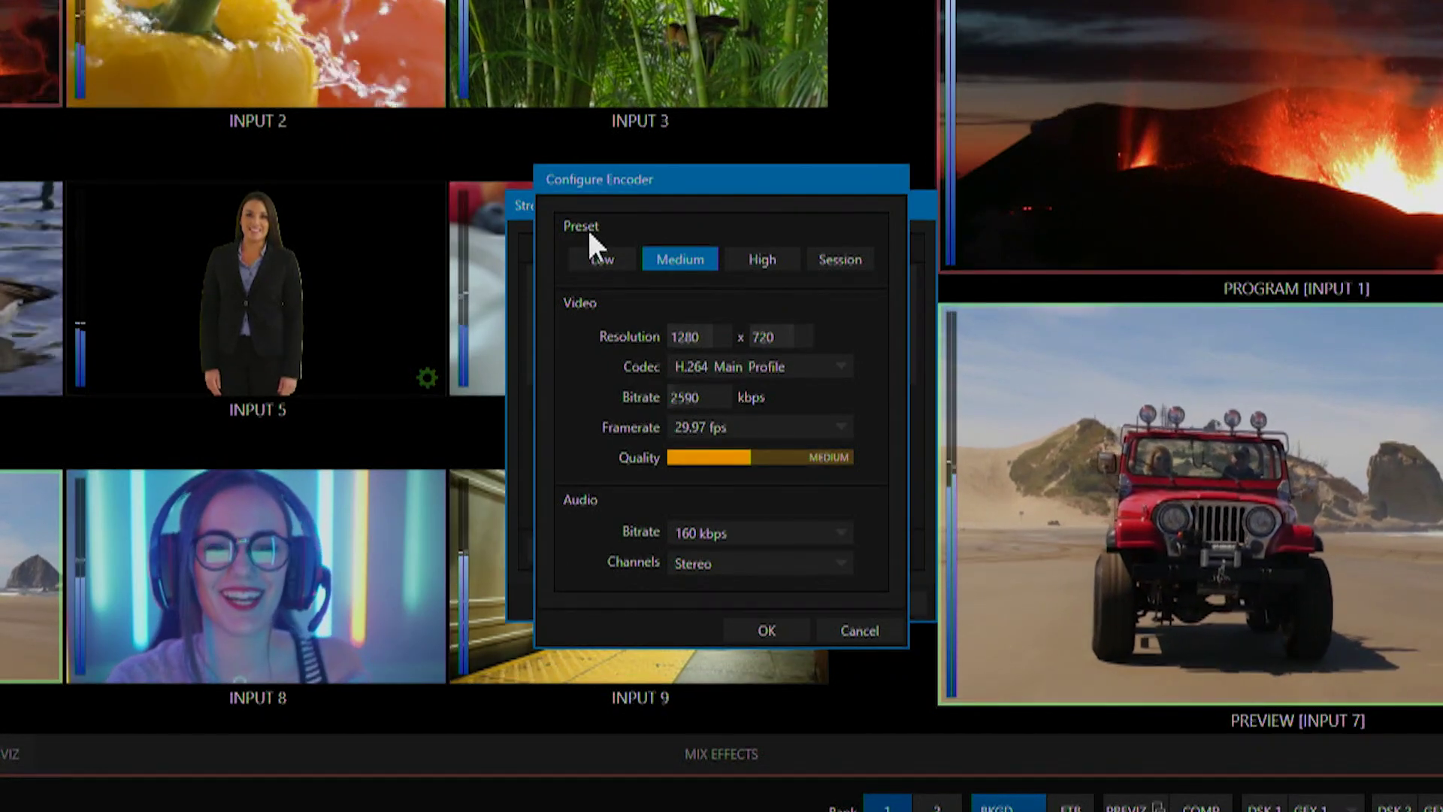
click(609, 256)
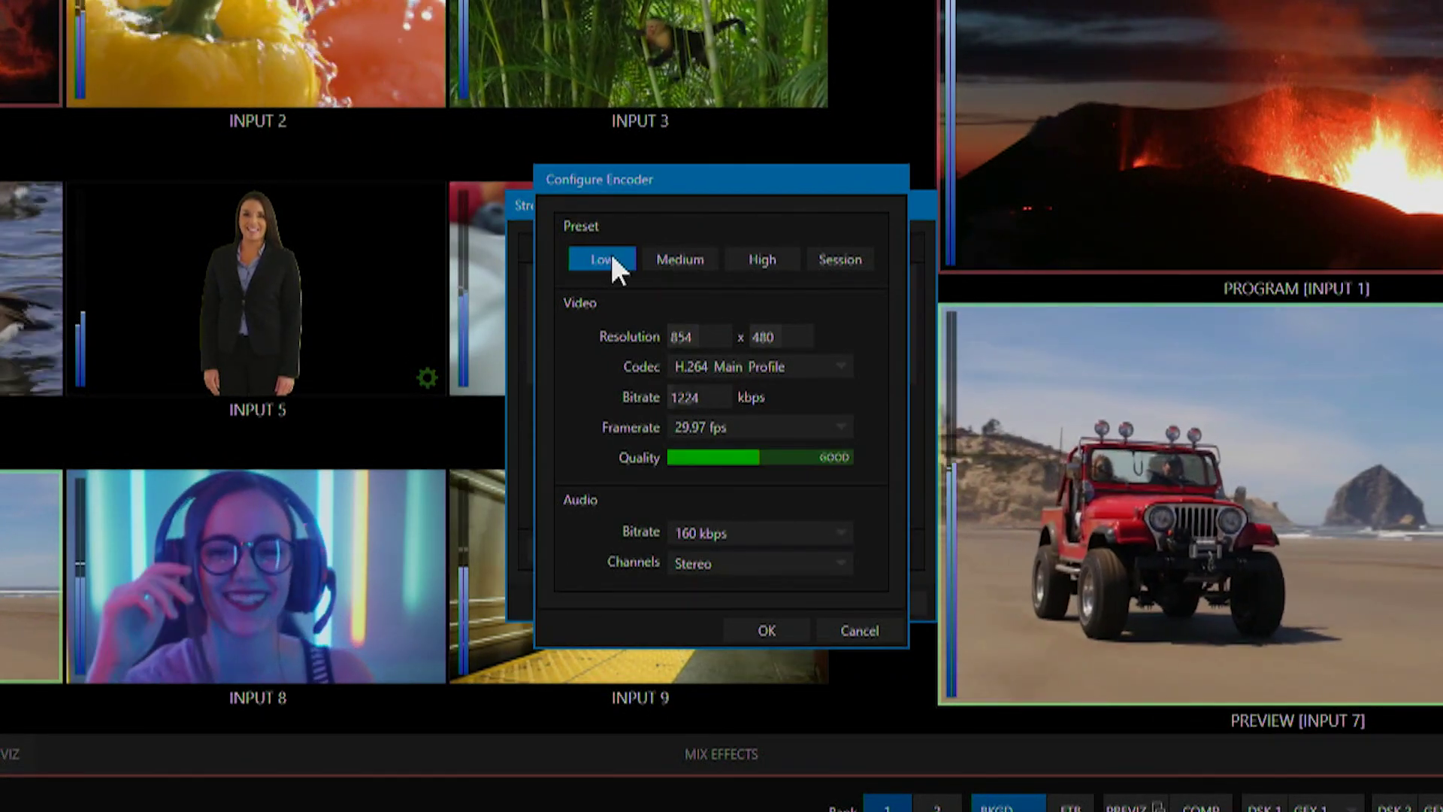
click(714, 257)
click(774, 258)
click(830, 258)
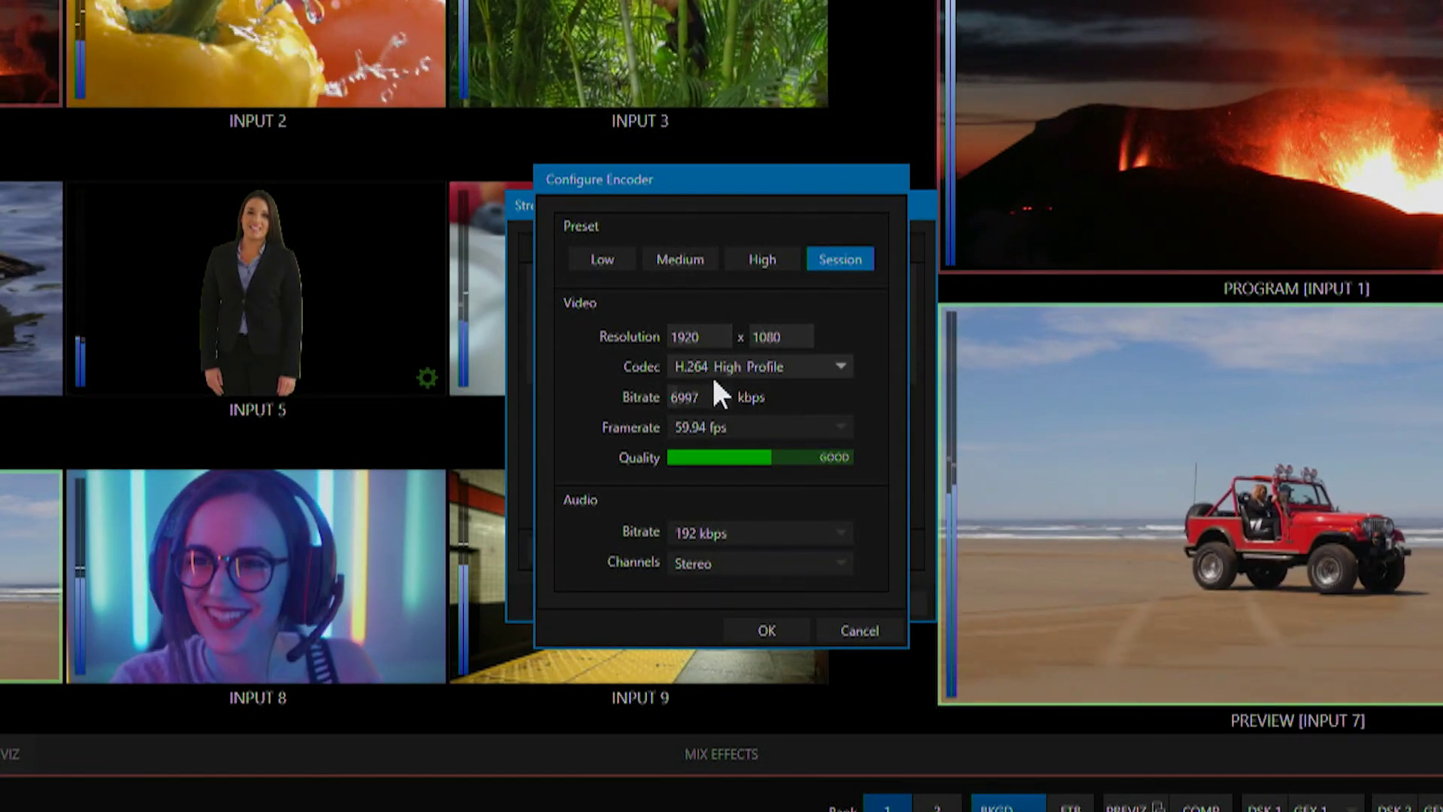
click(717, 367)
click(630, 358)
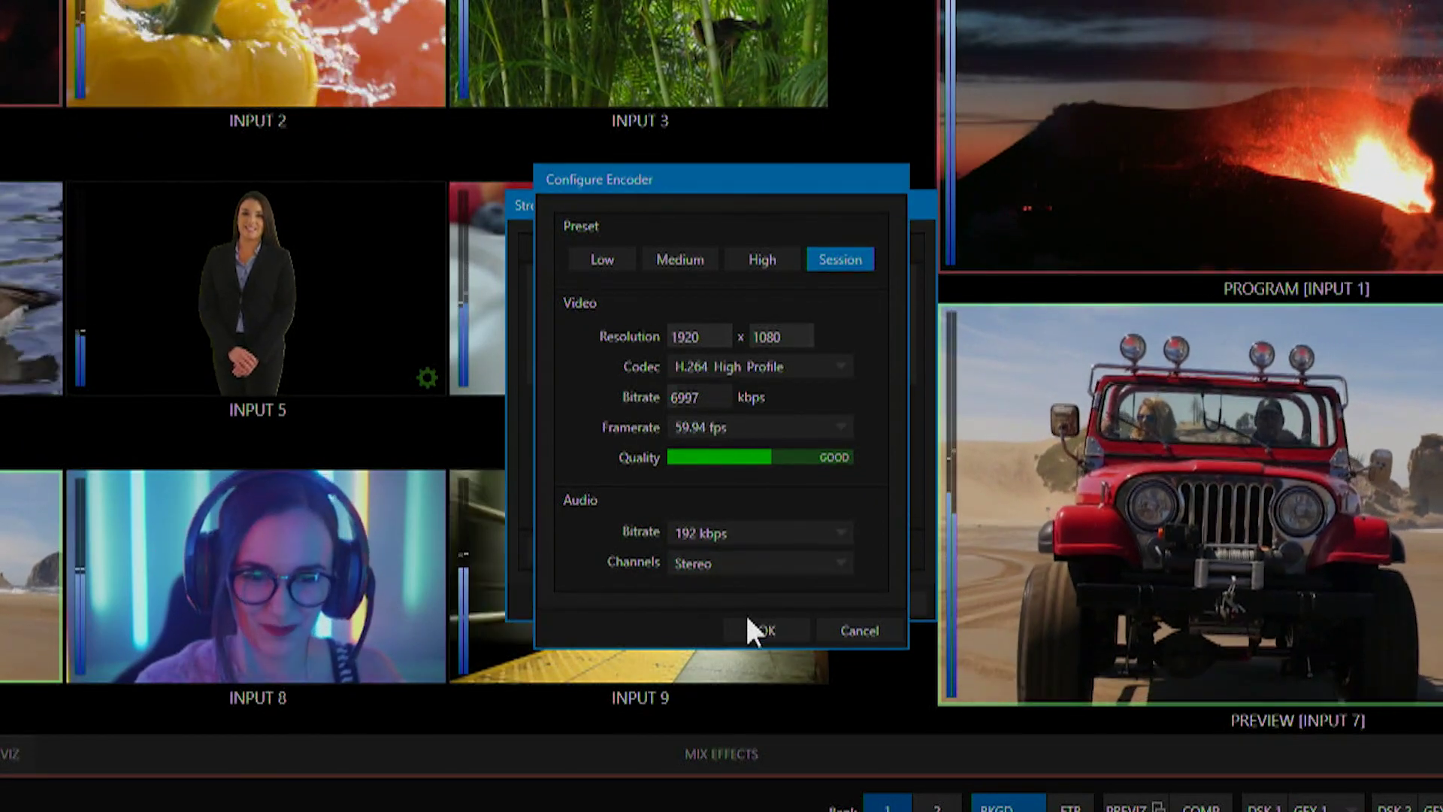
click(767, 630)
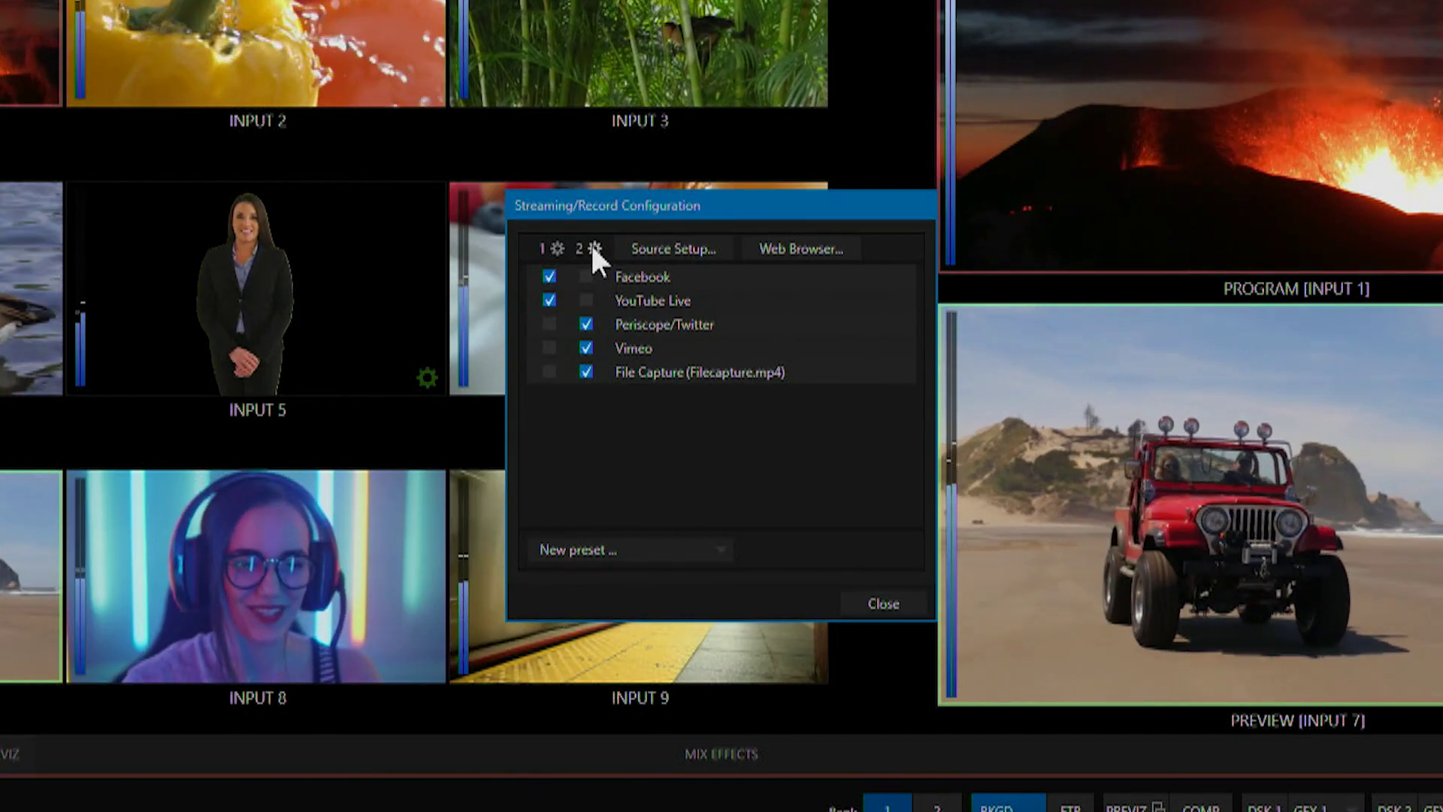
Set output 2's encoder to the Low preset (854x480).
click(594, 248)
click(658, 257)
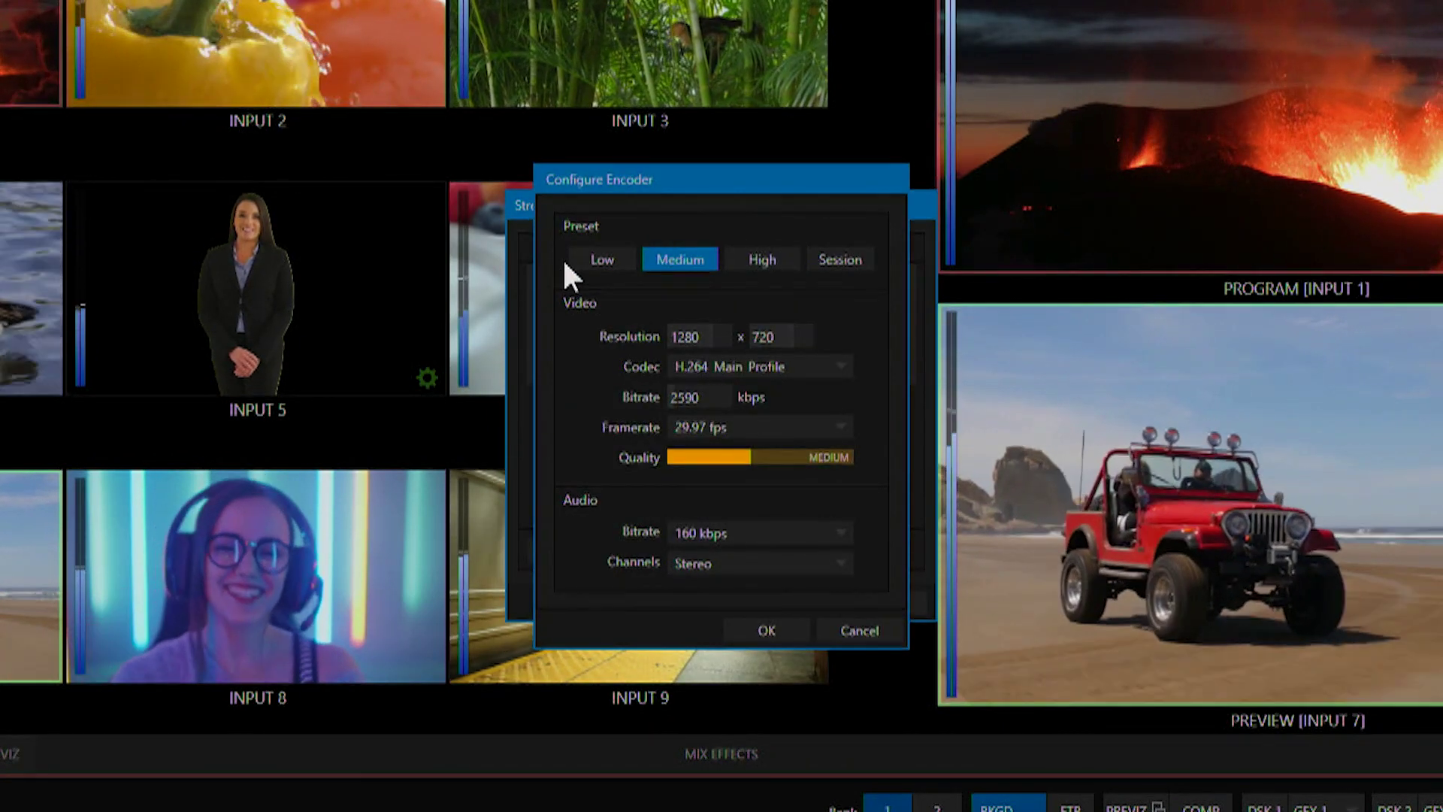
click(591, 255)
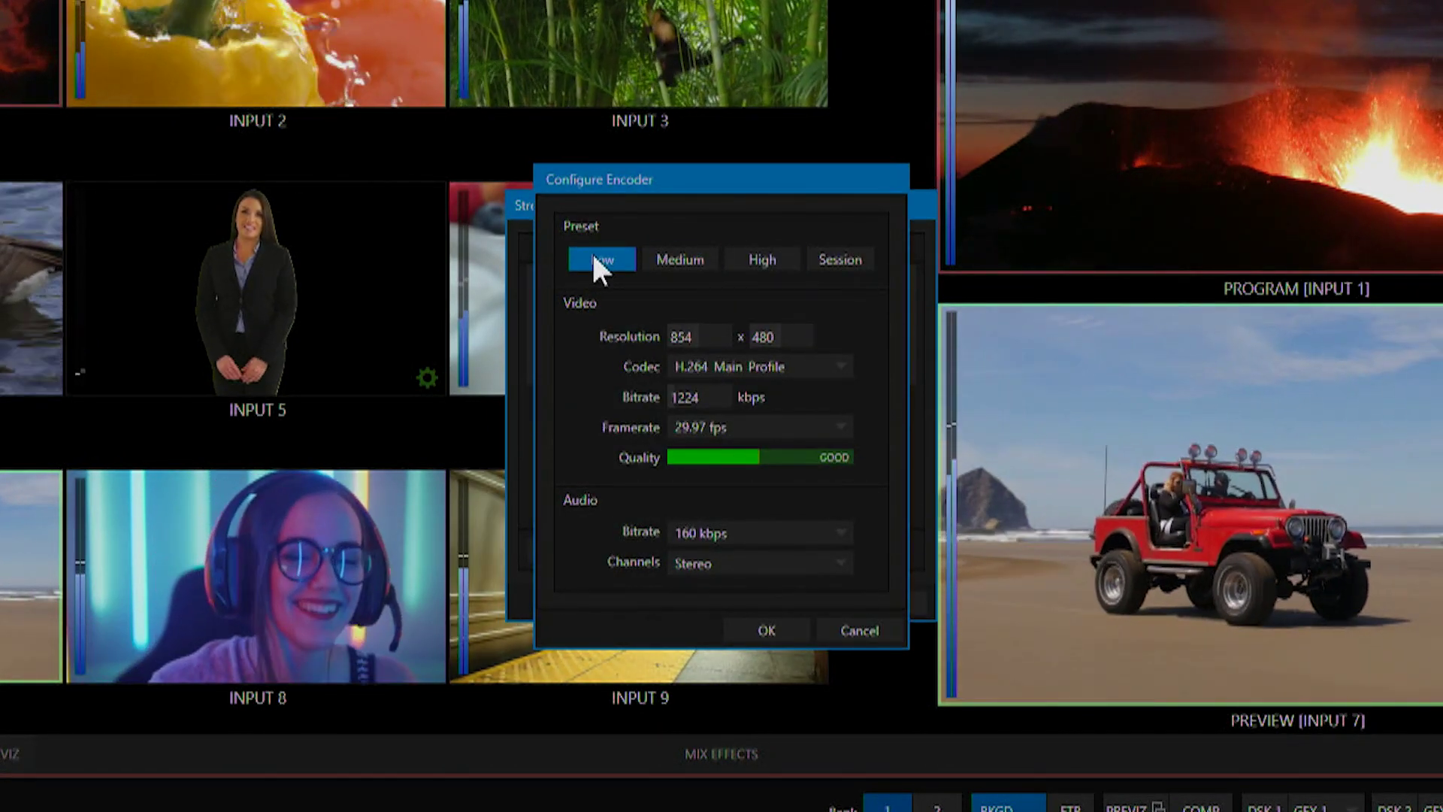
click(777, 629)
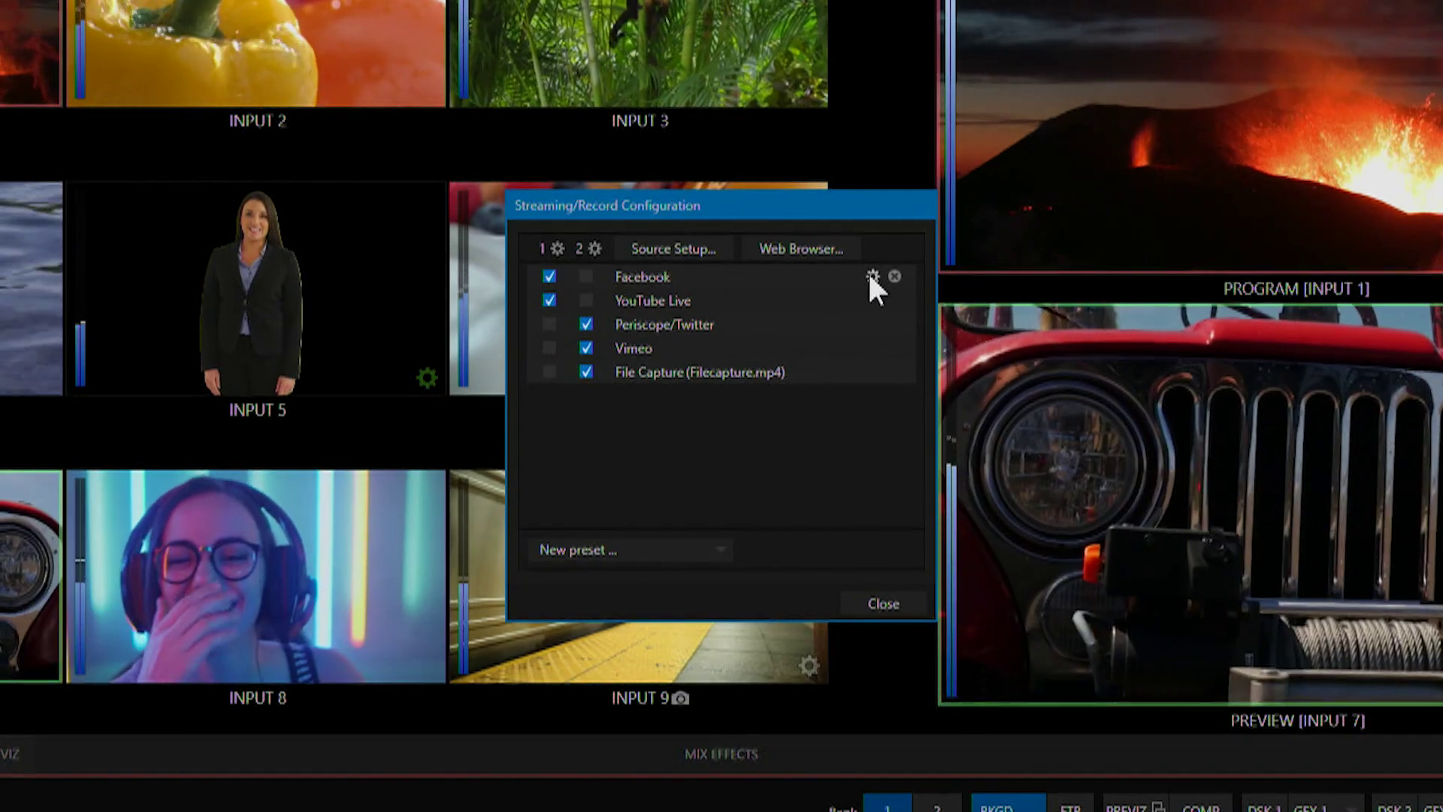
Review and close the Facebook and YouTube Live connection settings.
click(872, 276)
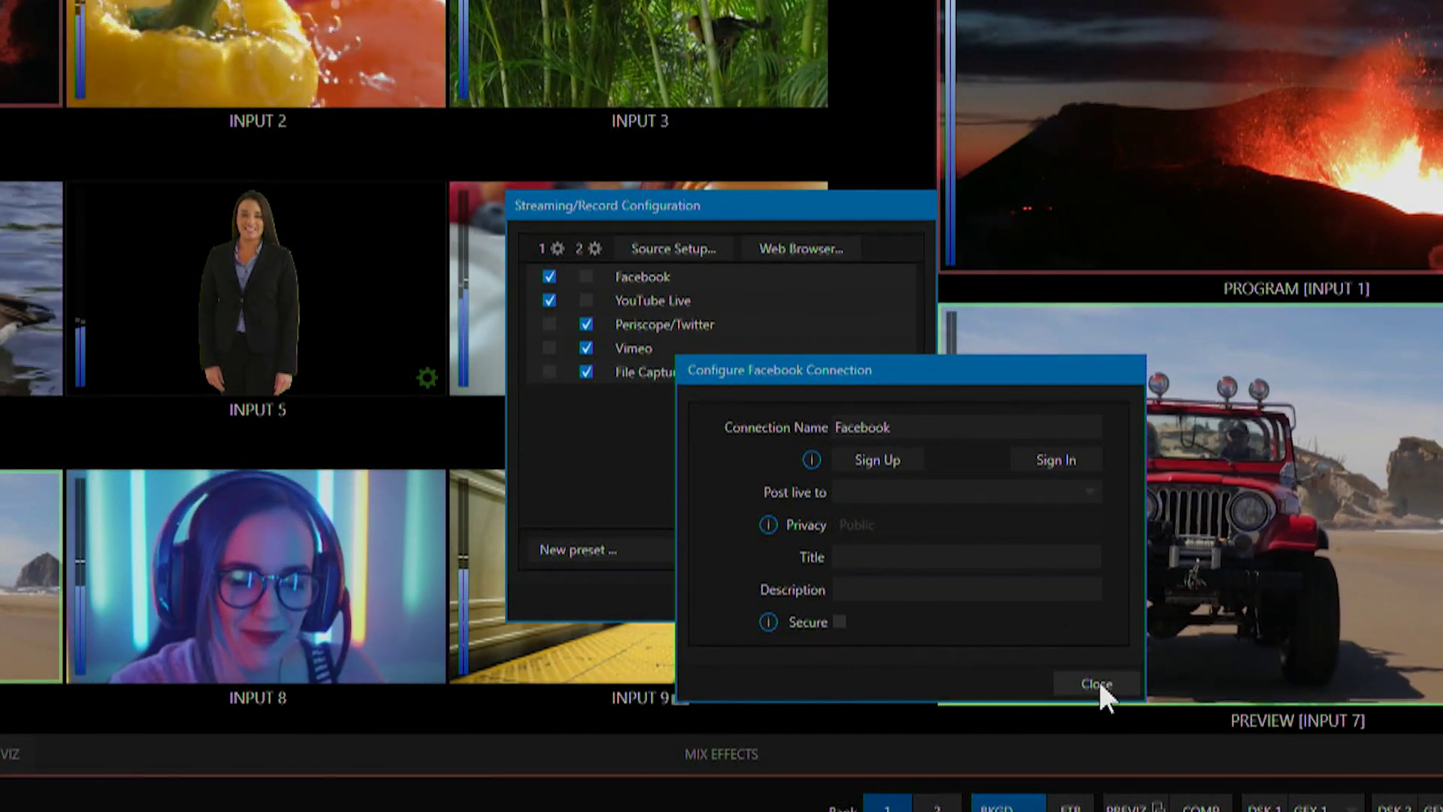
click(1098, 682)
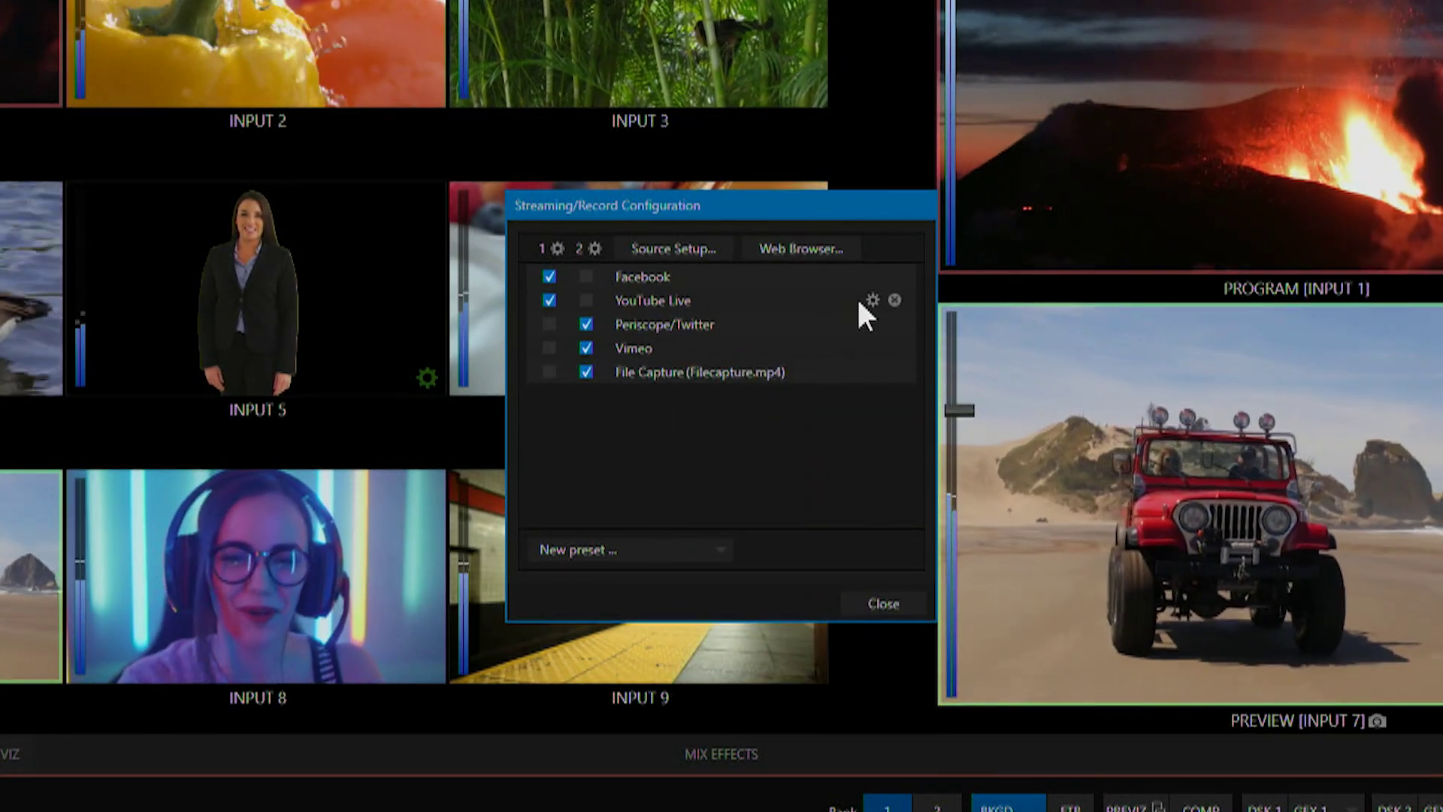
click(872, 300)
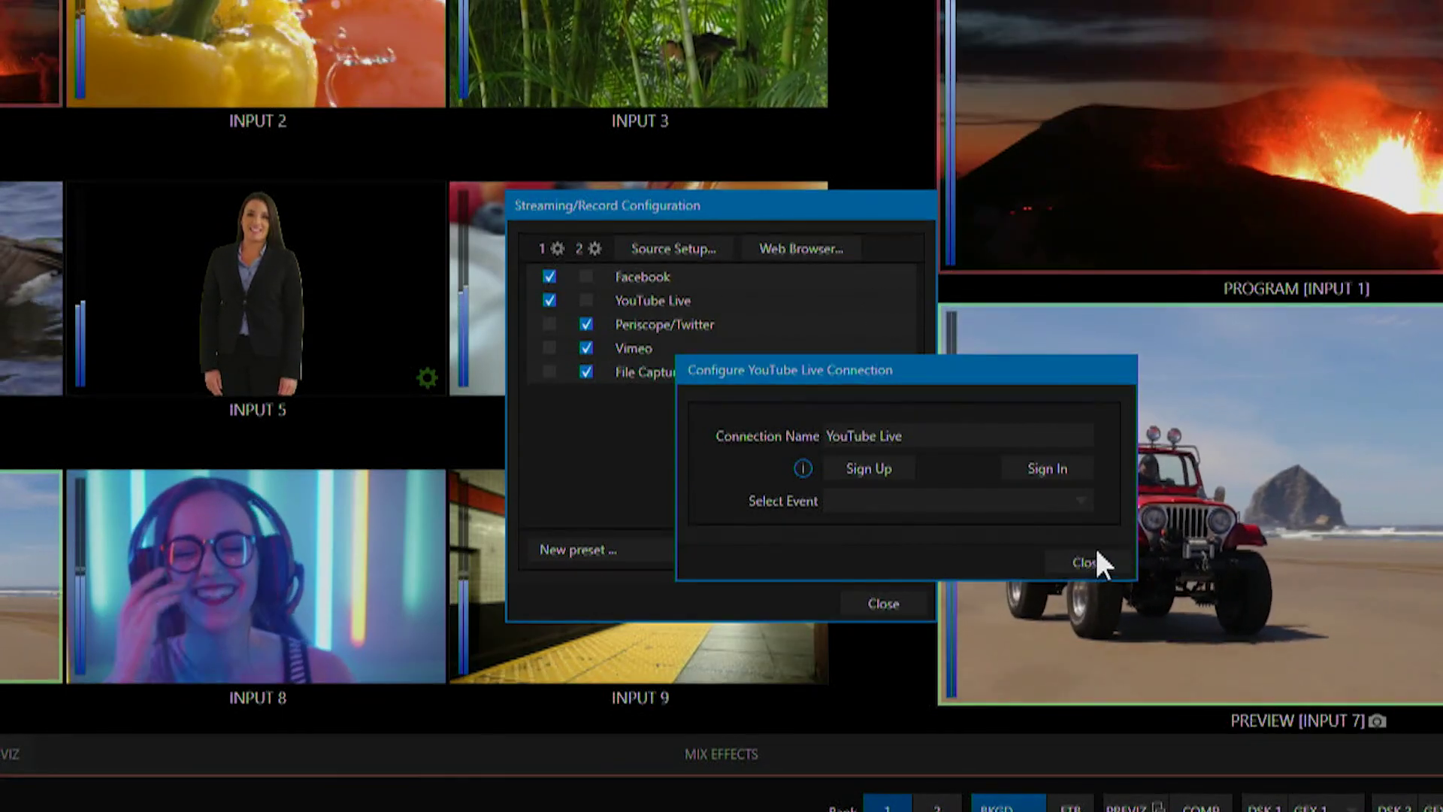
click(1090, 560)
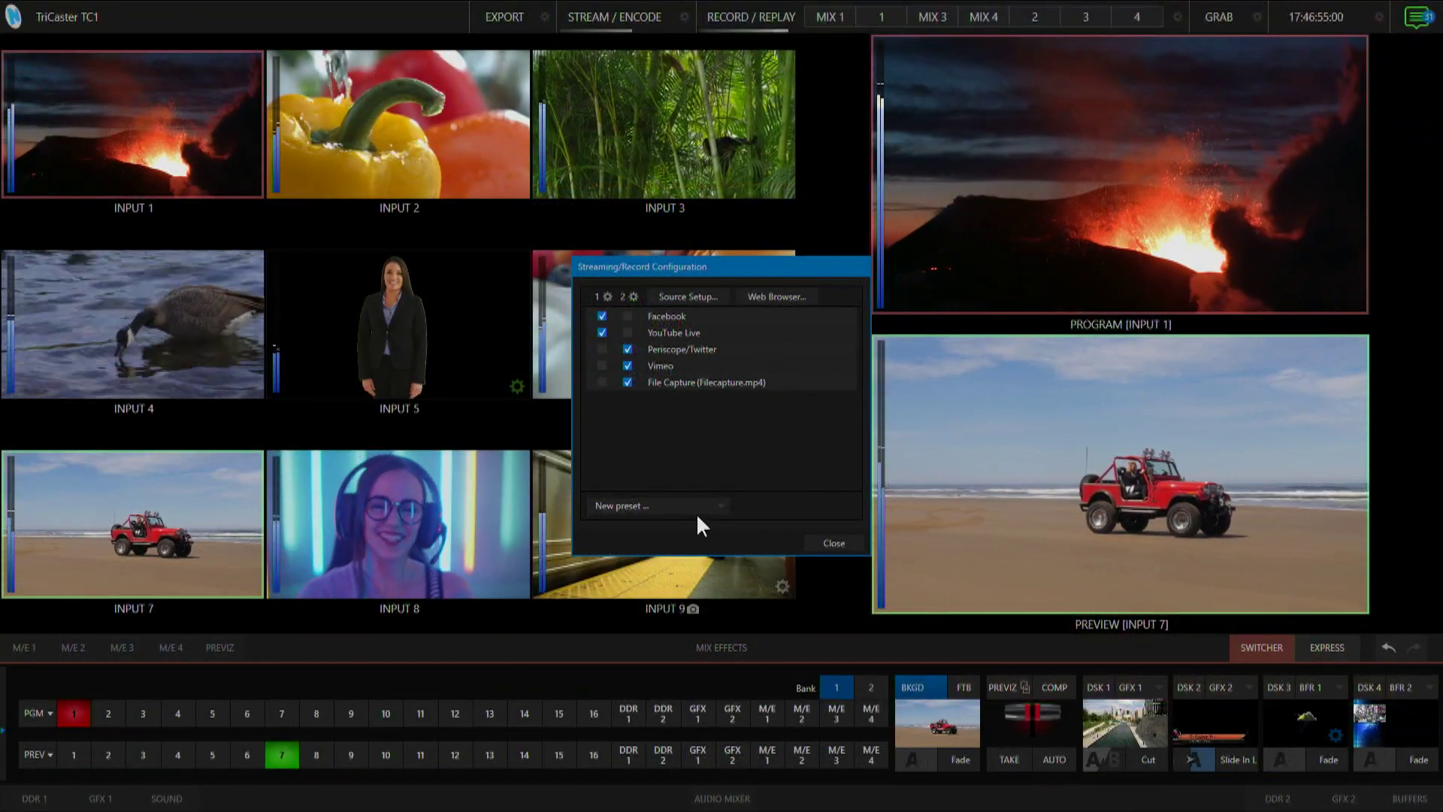
click(719, 503)
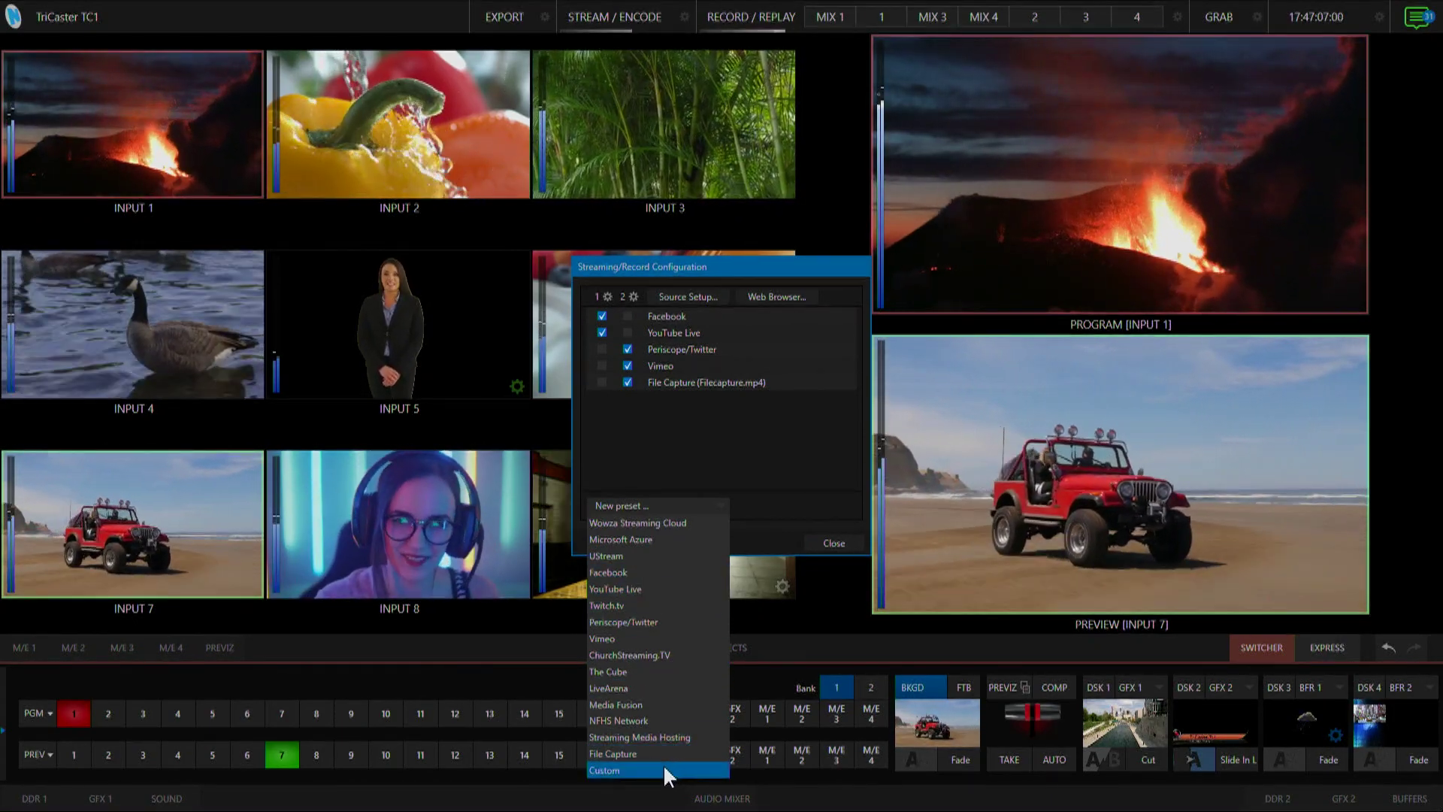
Add a Custom streaming connection, import its settings from a file, and close the configuration.
click(662, 764)
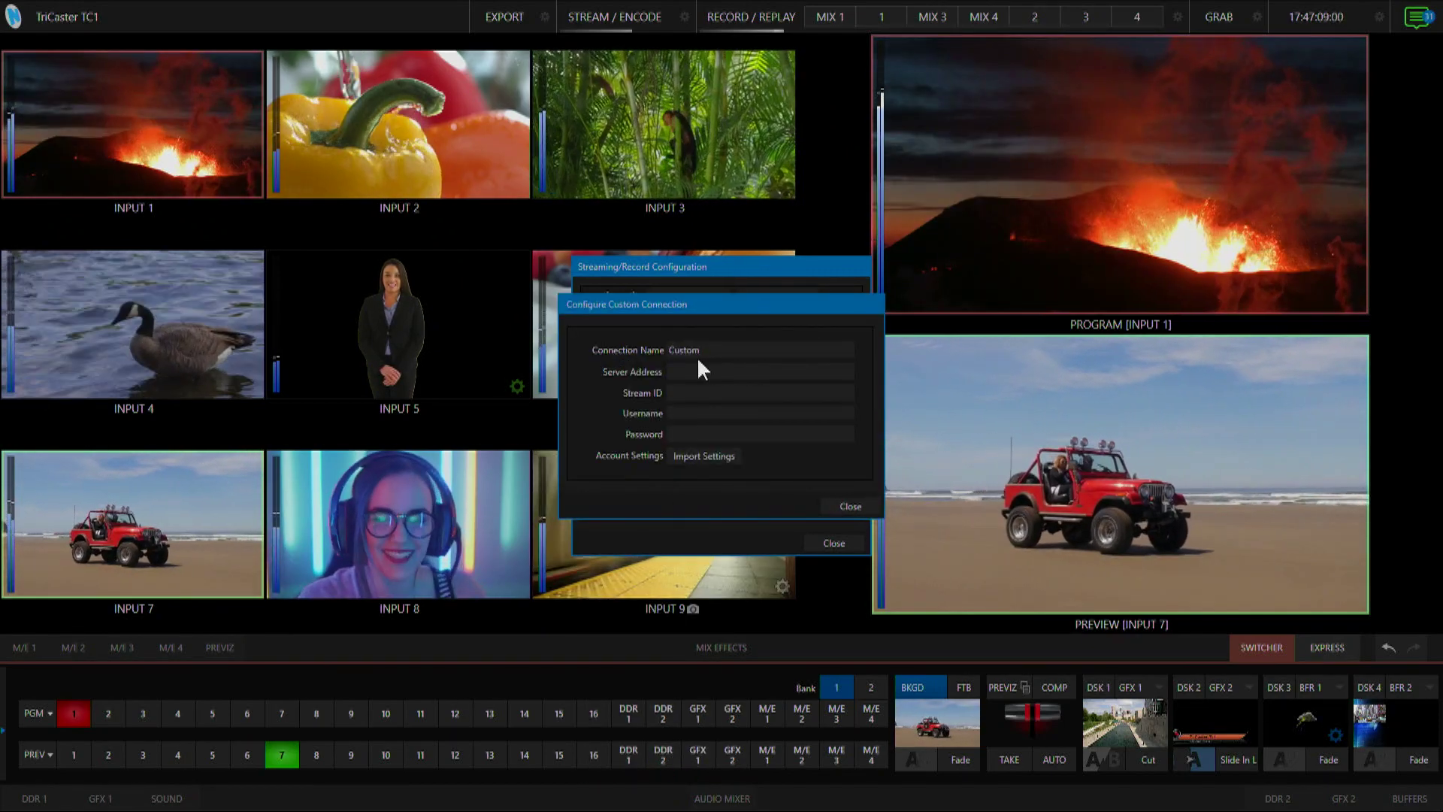
click(705, 374)
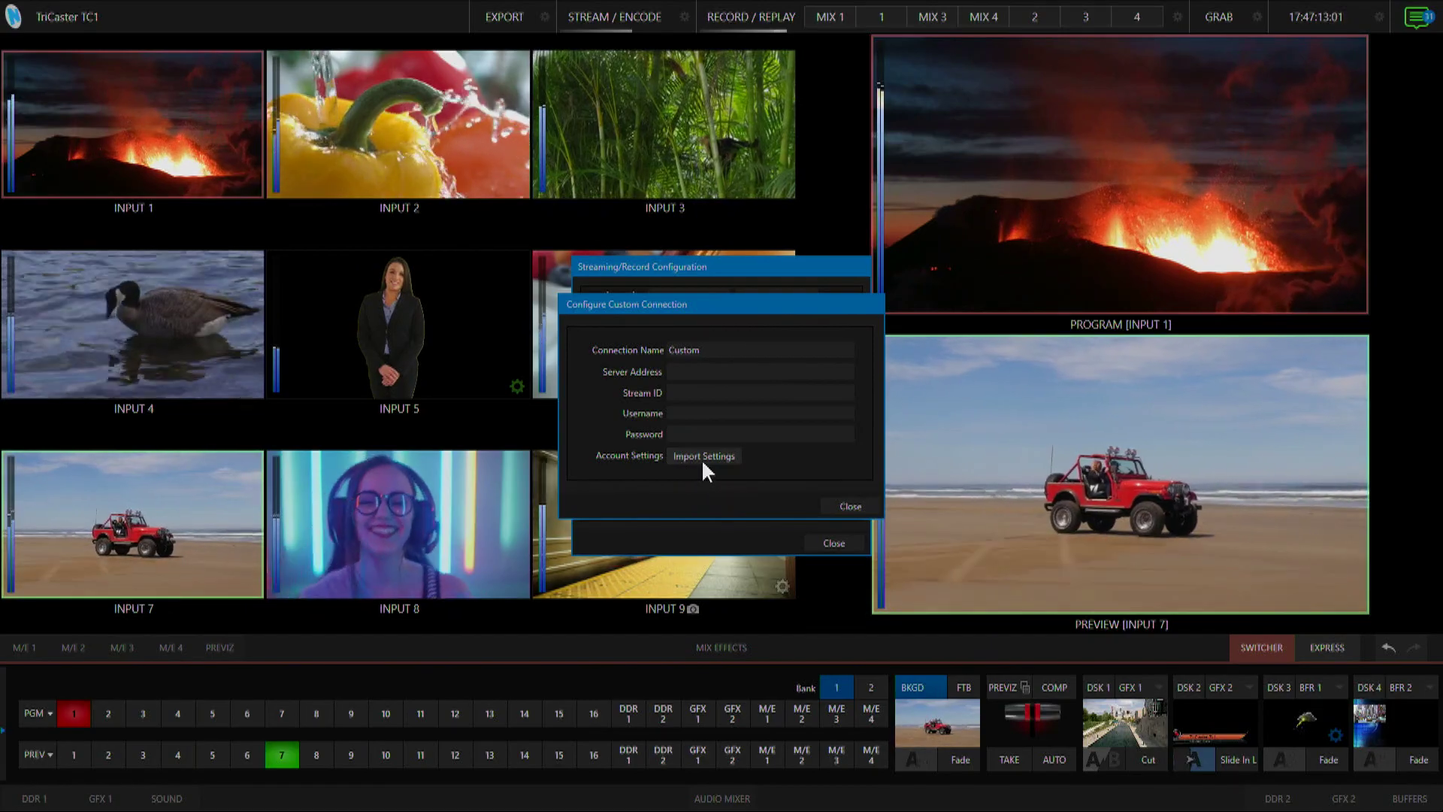
click(707, 455)
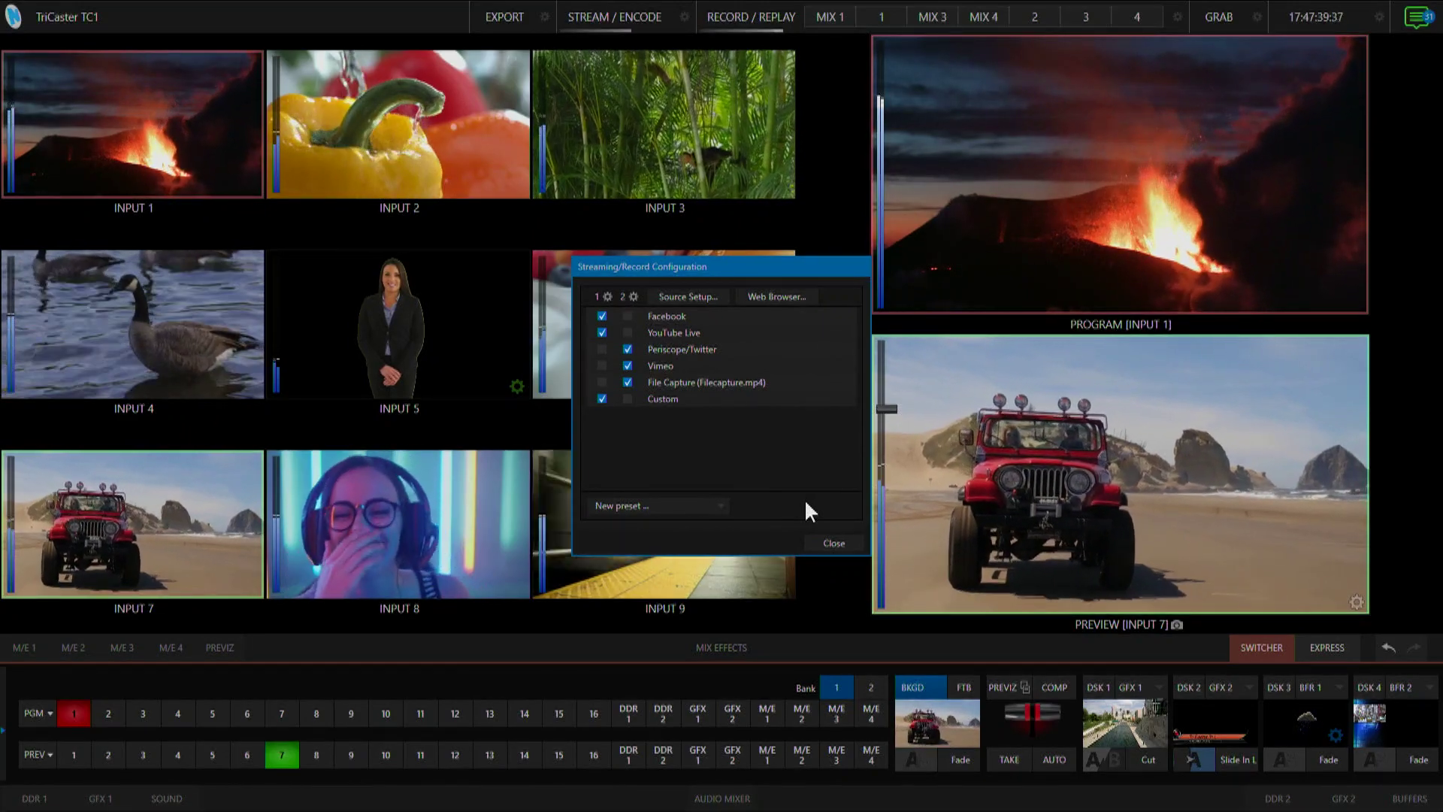
click(832, 543)
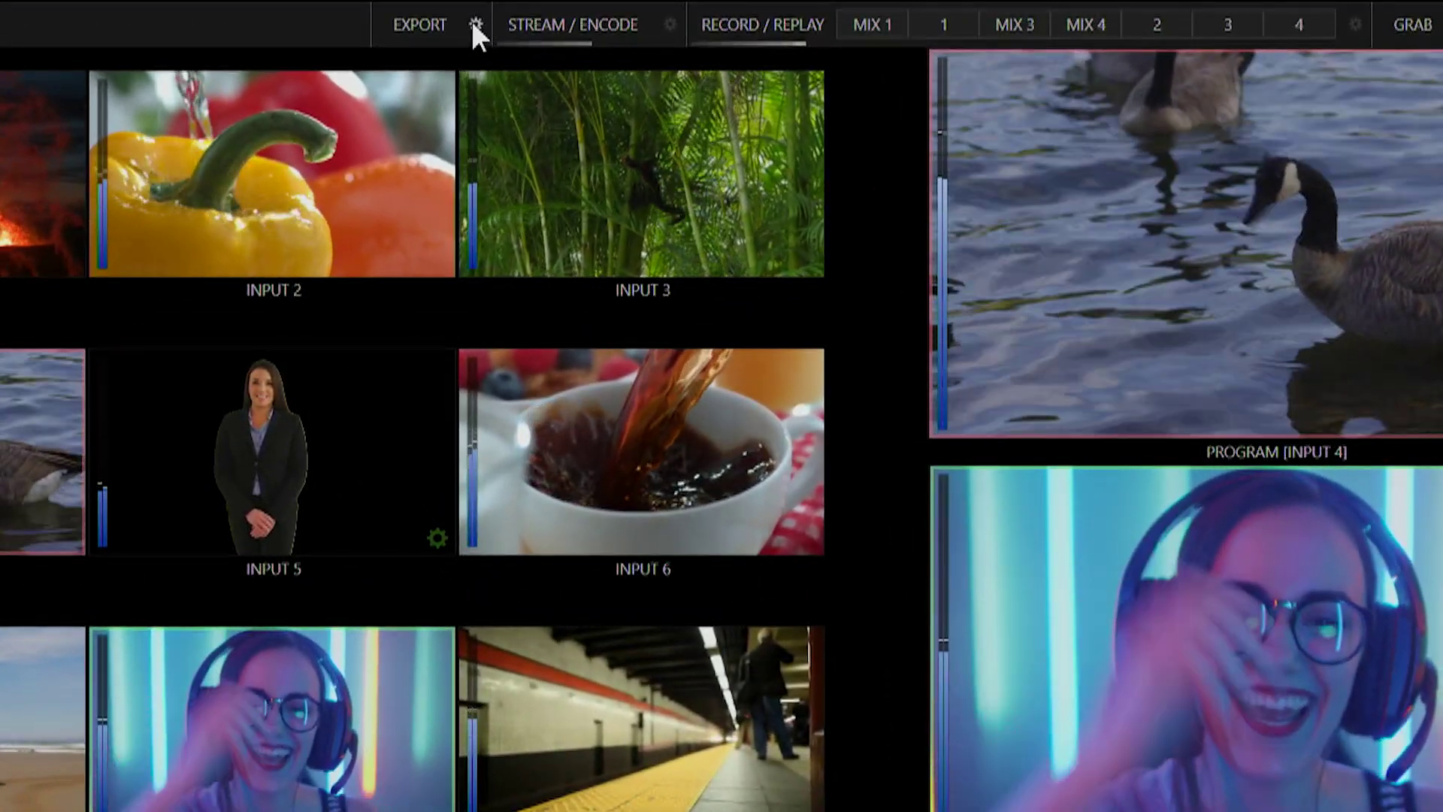
Save a new Transcode export preset with the Same As Source format.
click(477, 23)
mouse_move(567, 123)
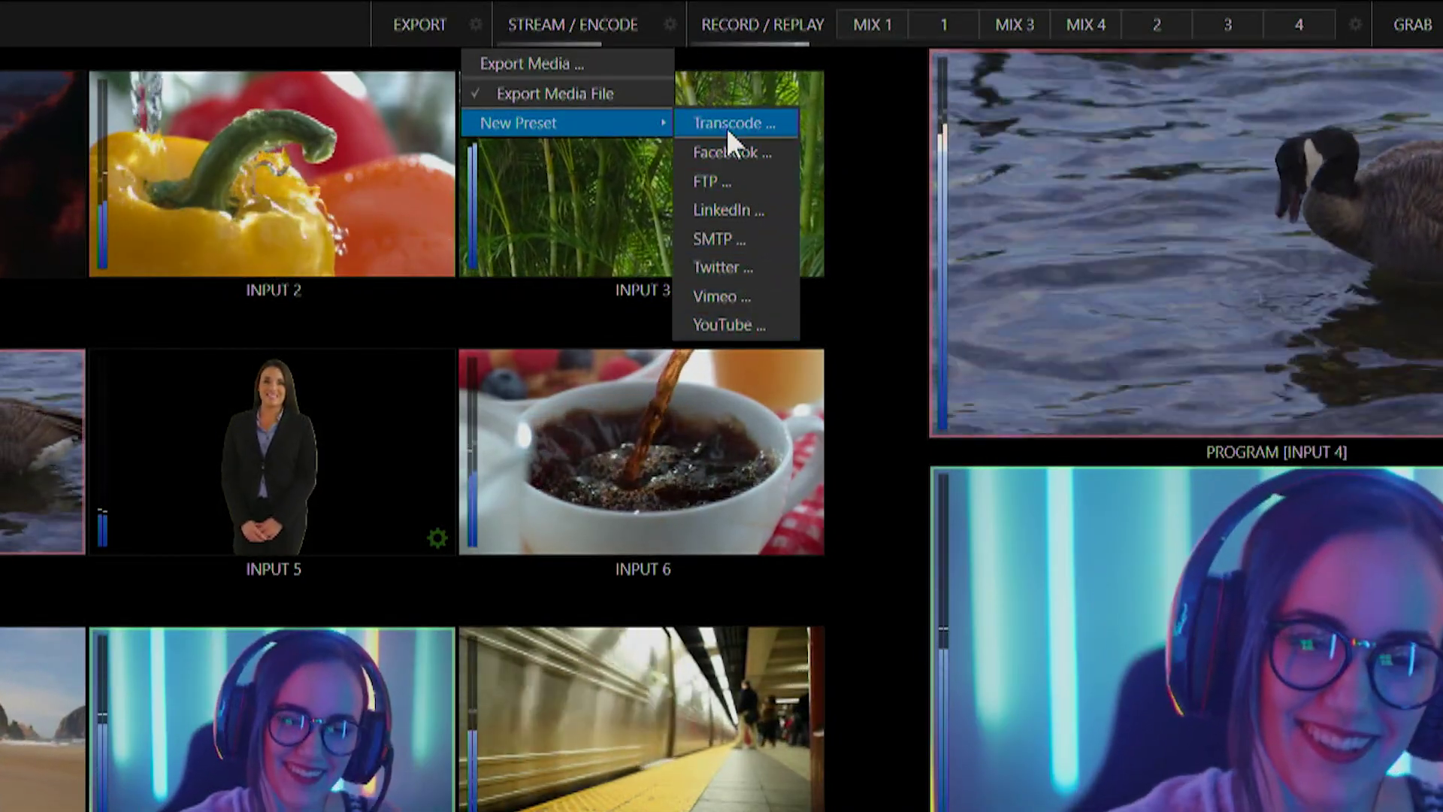
click(724, 125)
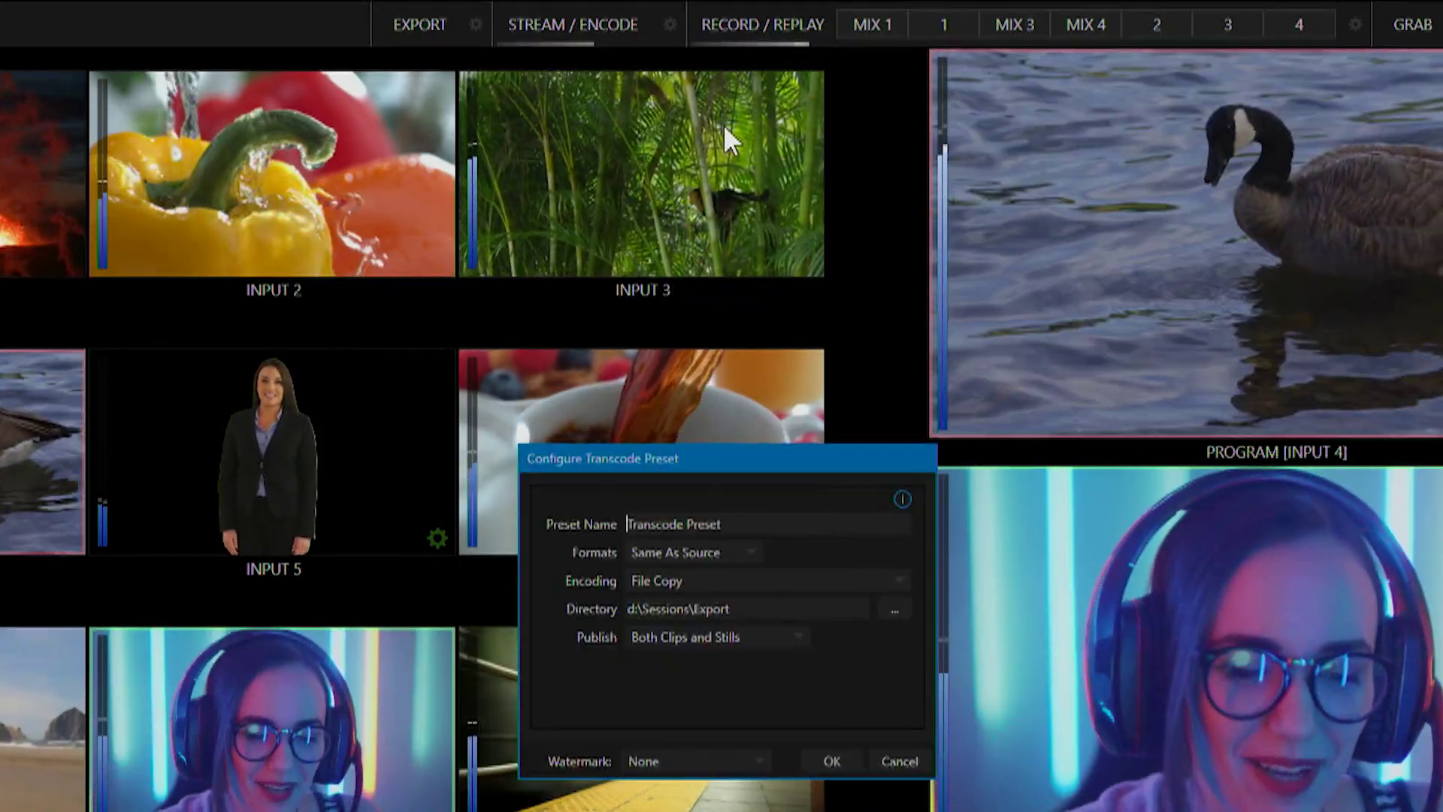
click(752, 551)
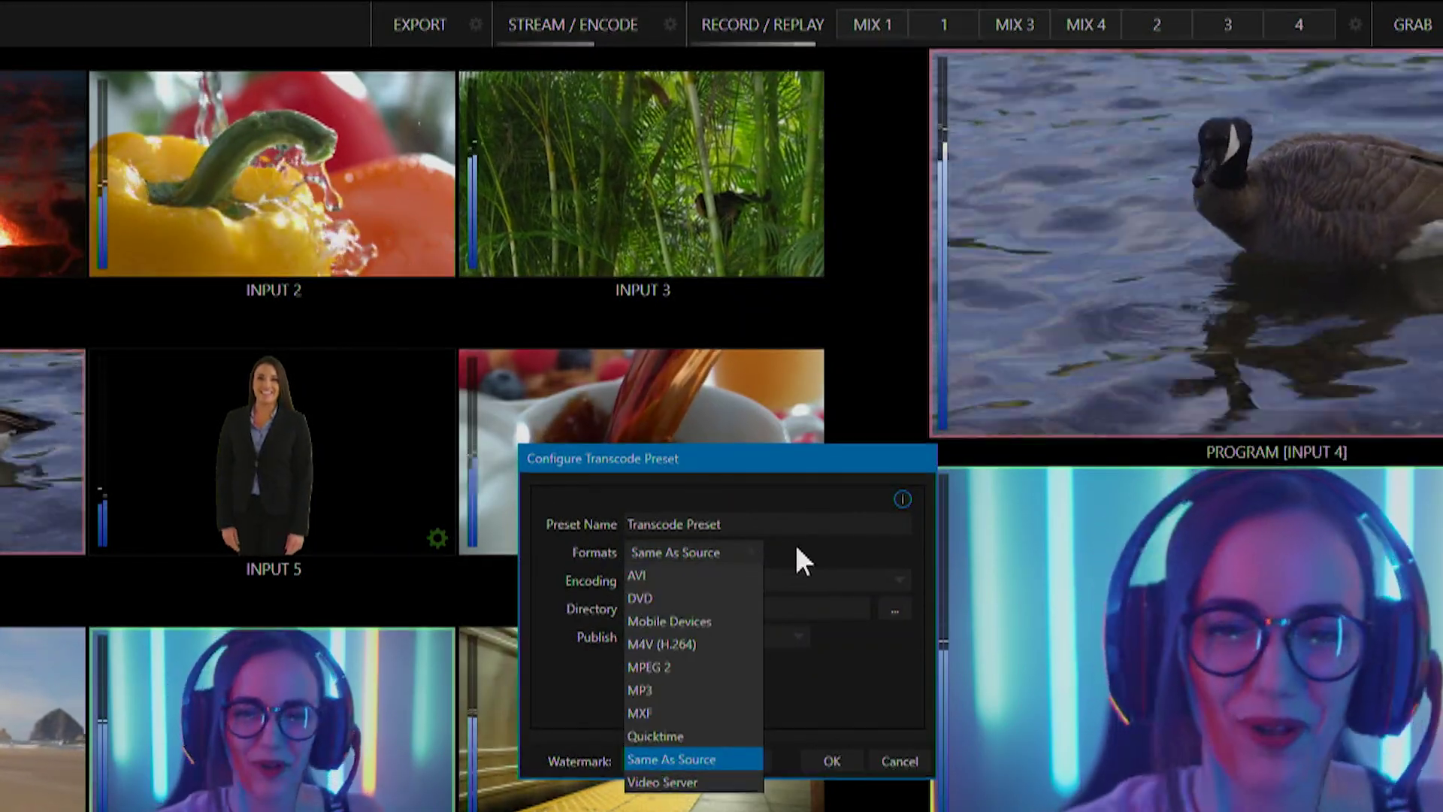
click(799, 545)
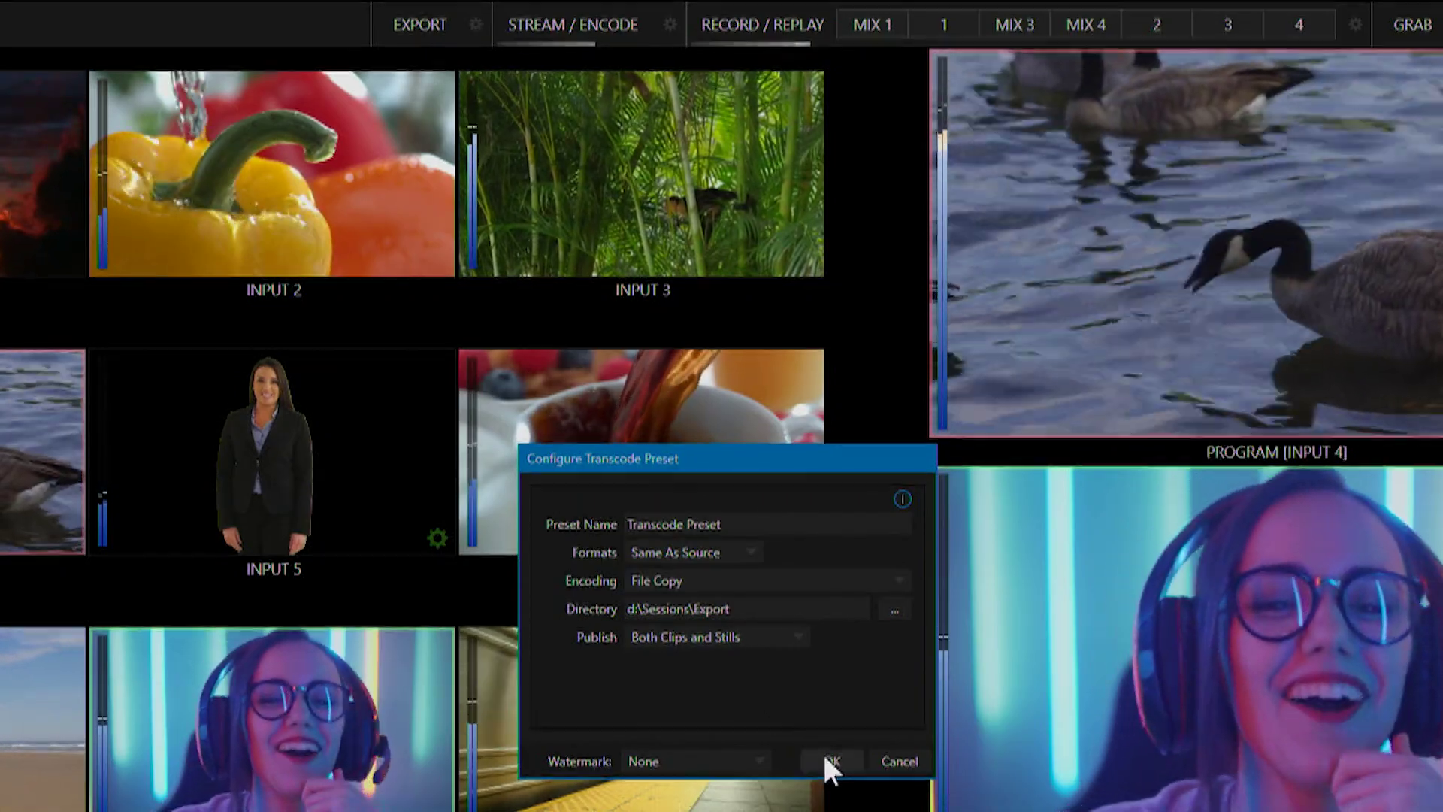
click(827, 762)
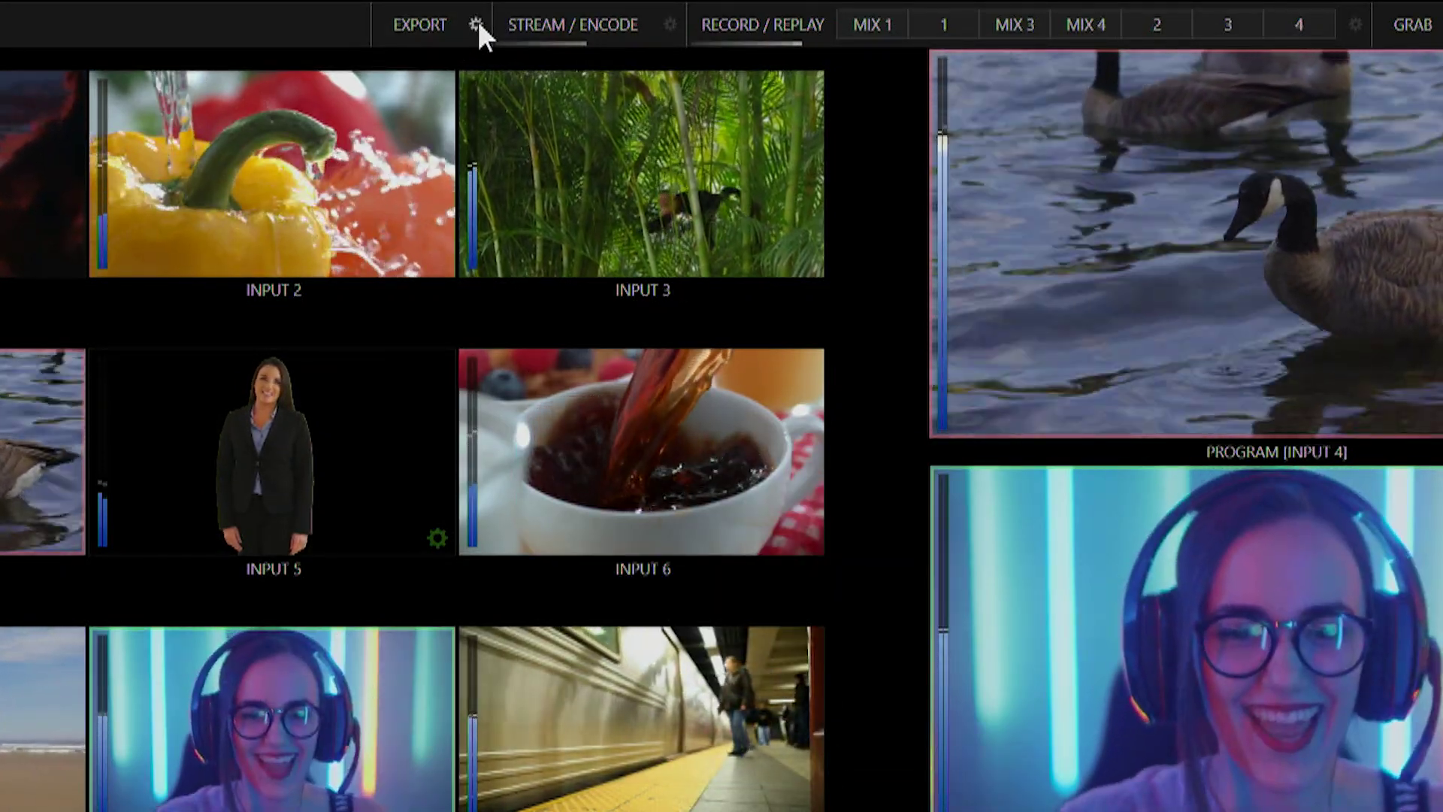
Add six clips, from the first R-03 S1 User B-Roll through City Skyline, to Export Media.
click(477, 24)
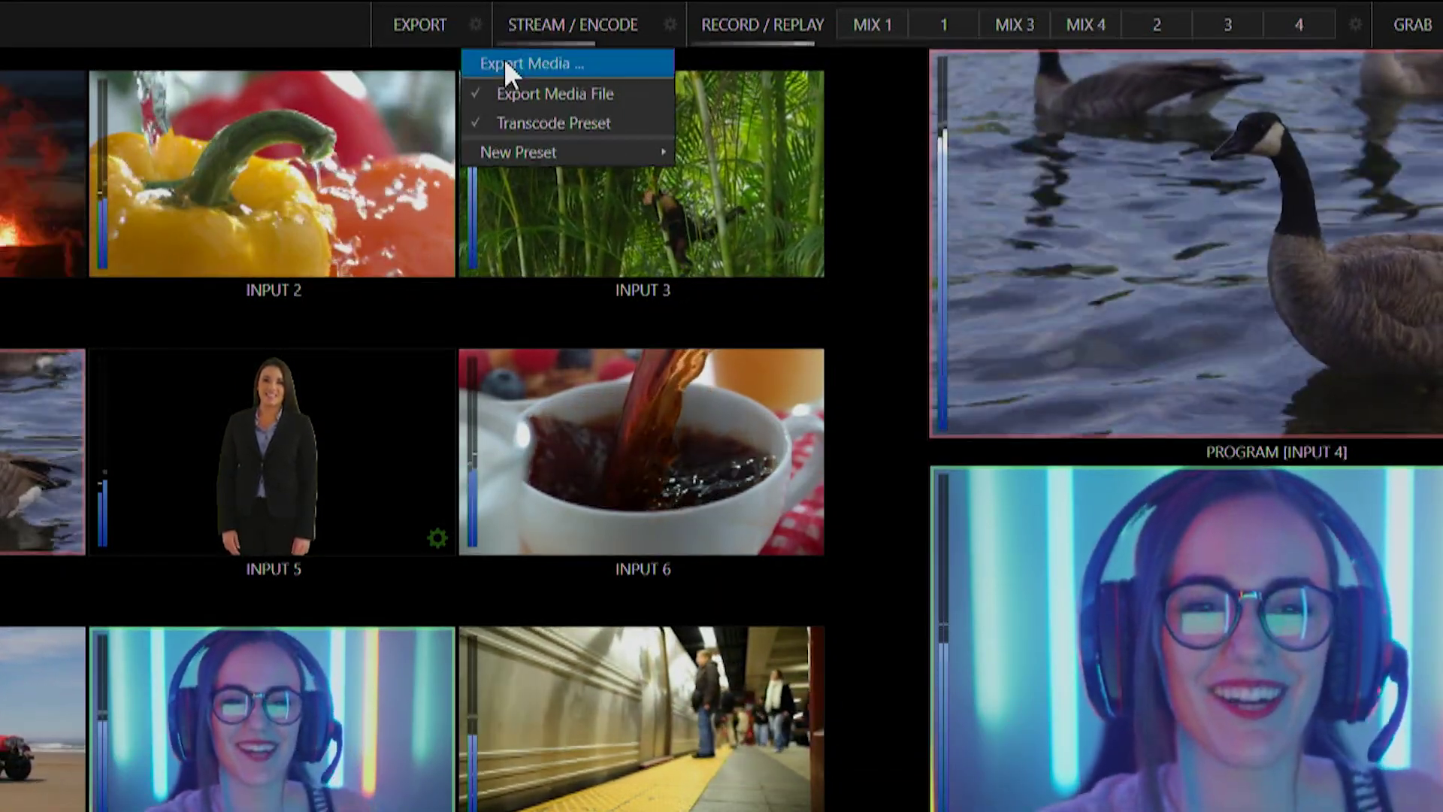
click(504, 61)
click(376, 754)
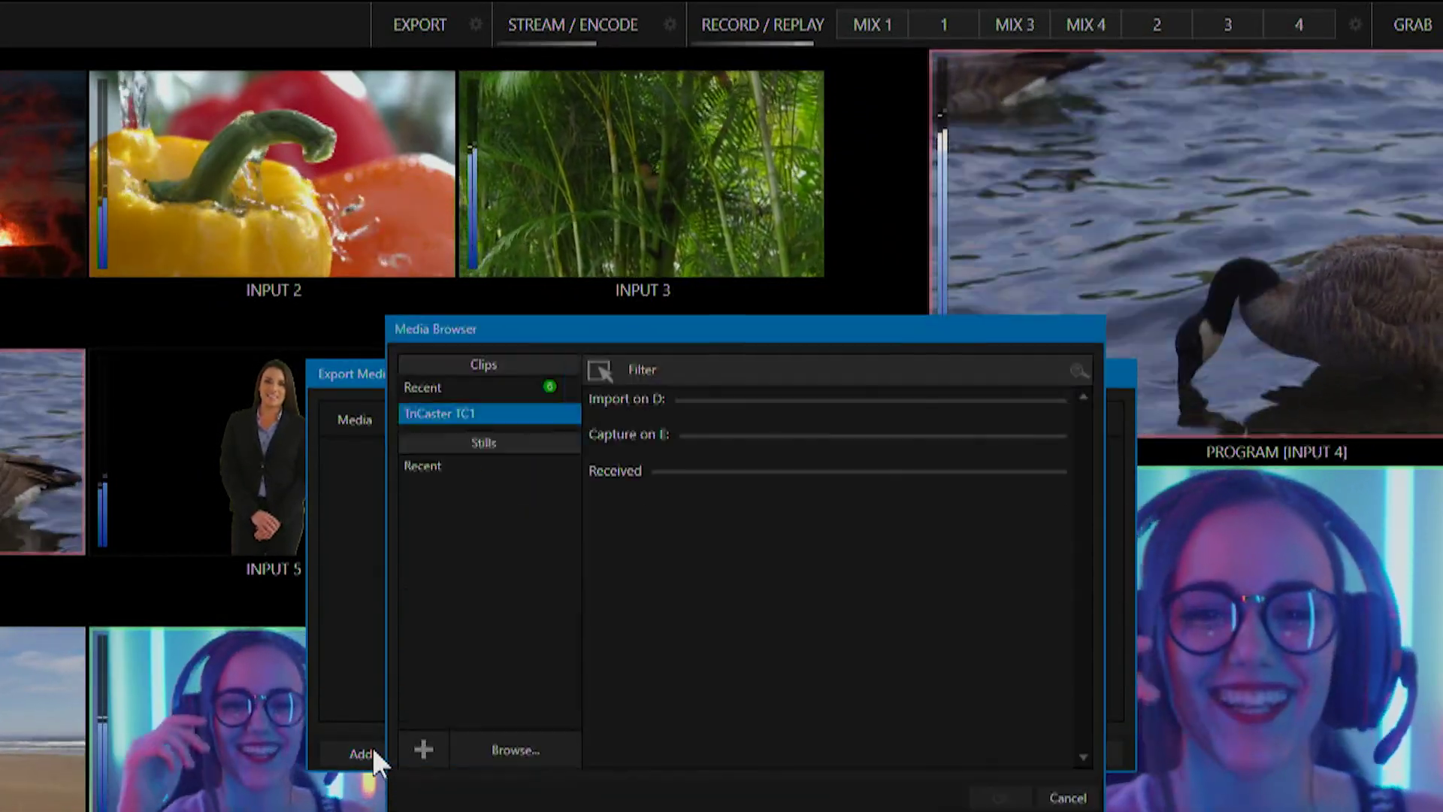
click(621, 467)
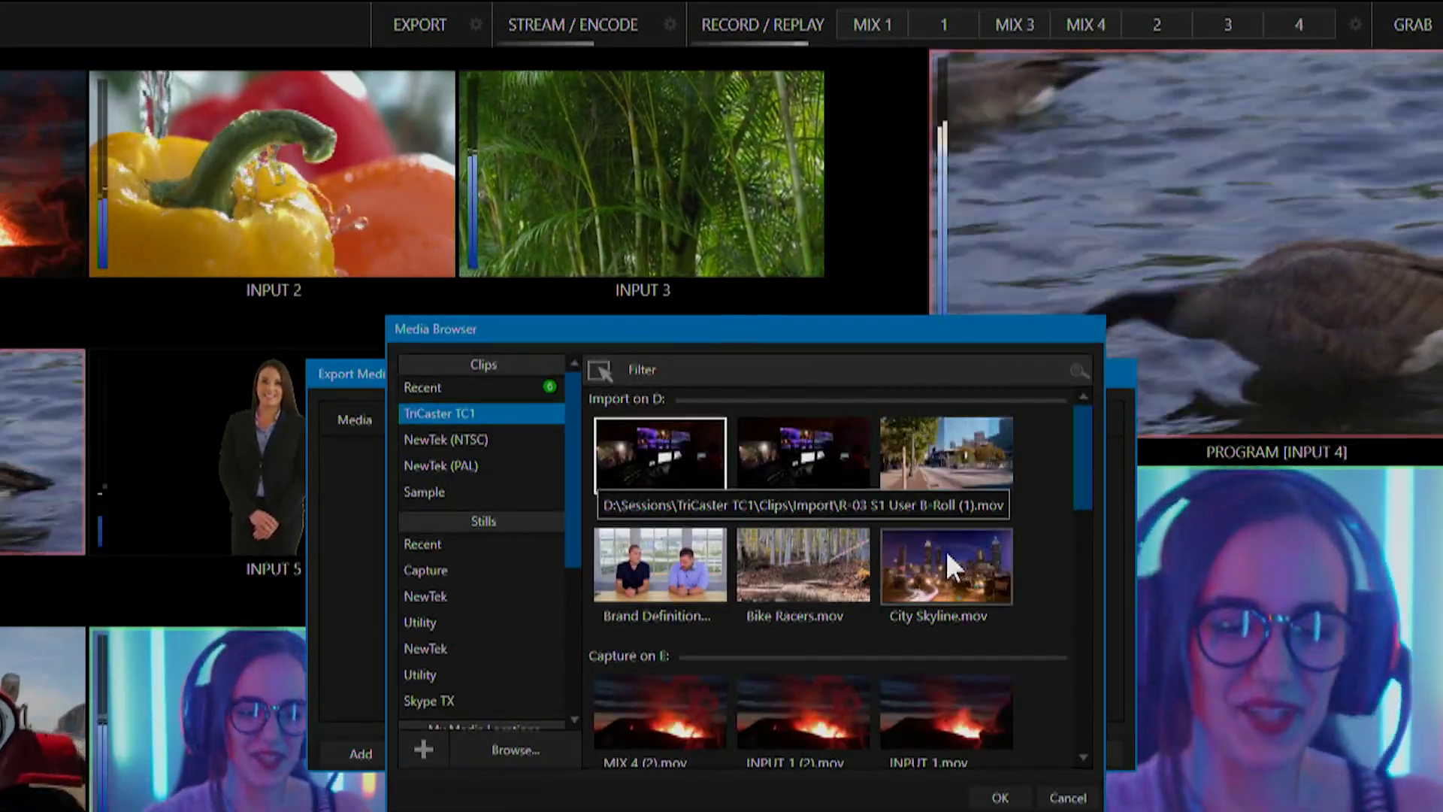
shift+click(948, 568)
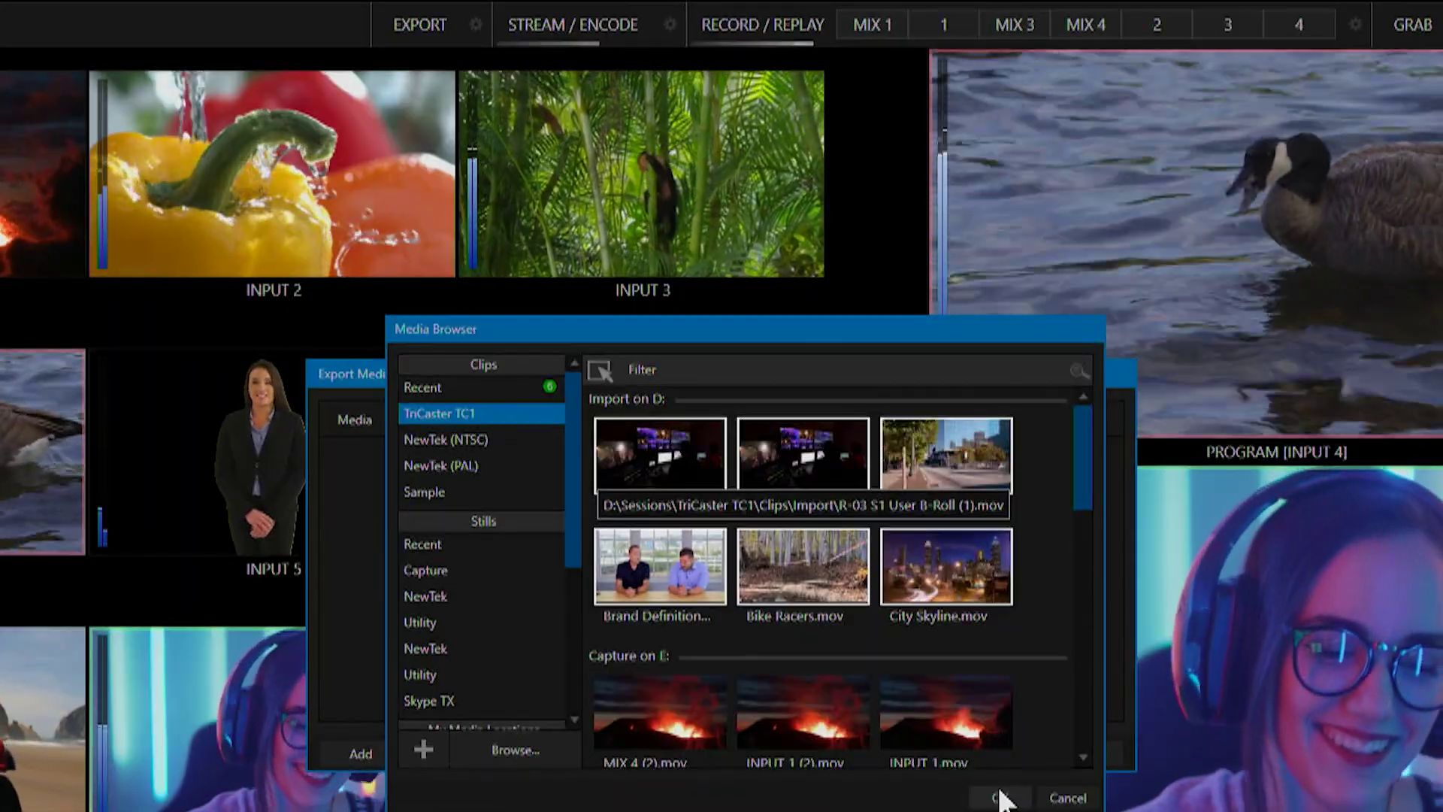
click(999, 798)
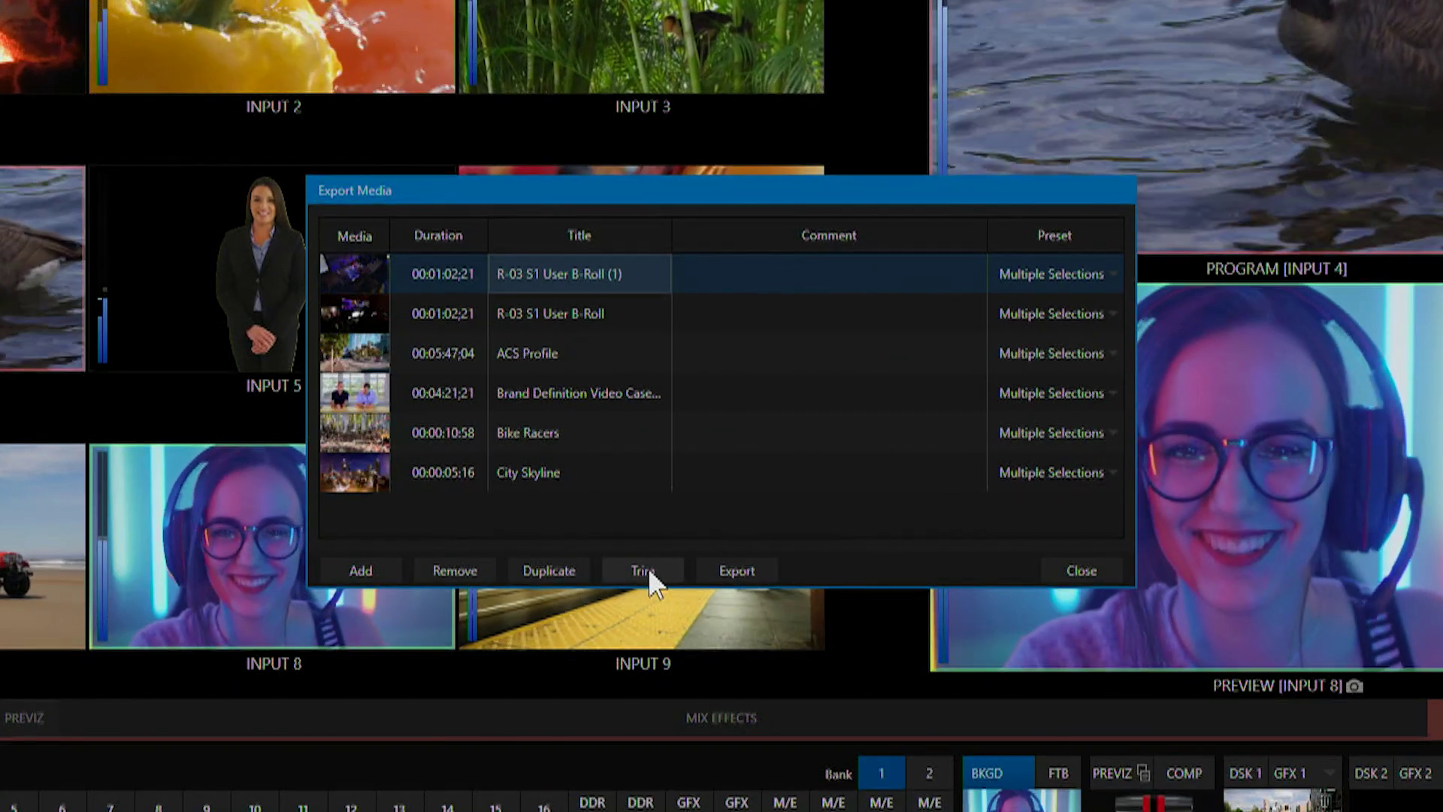
Trim R-03 S1 User B-Roll (1) to 00:01:00;24 by adjusting its in and out points.
click(647, 568)
mouse_move(944, 498)
mouse_down()
mouse_move(889, 496)
mouse_move(953, 493)
mouse_up()
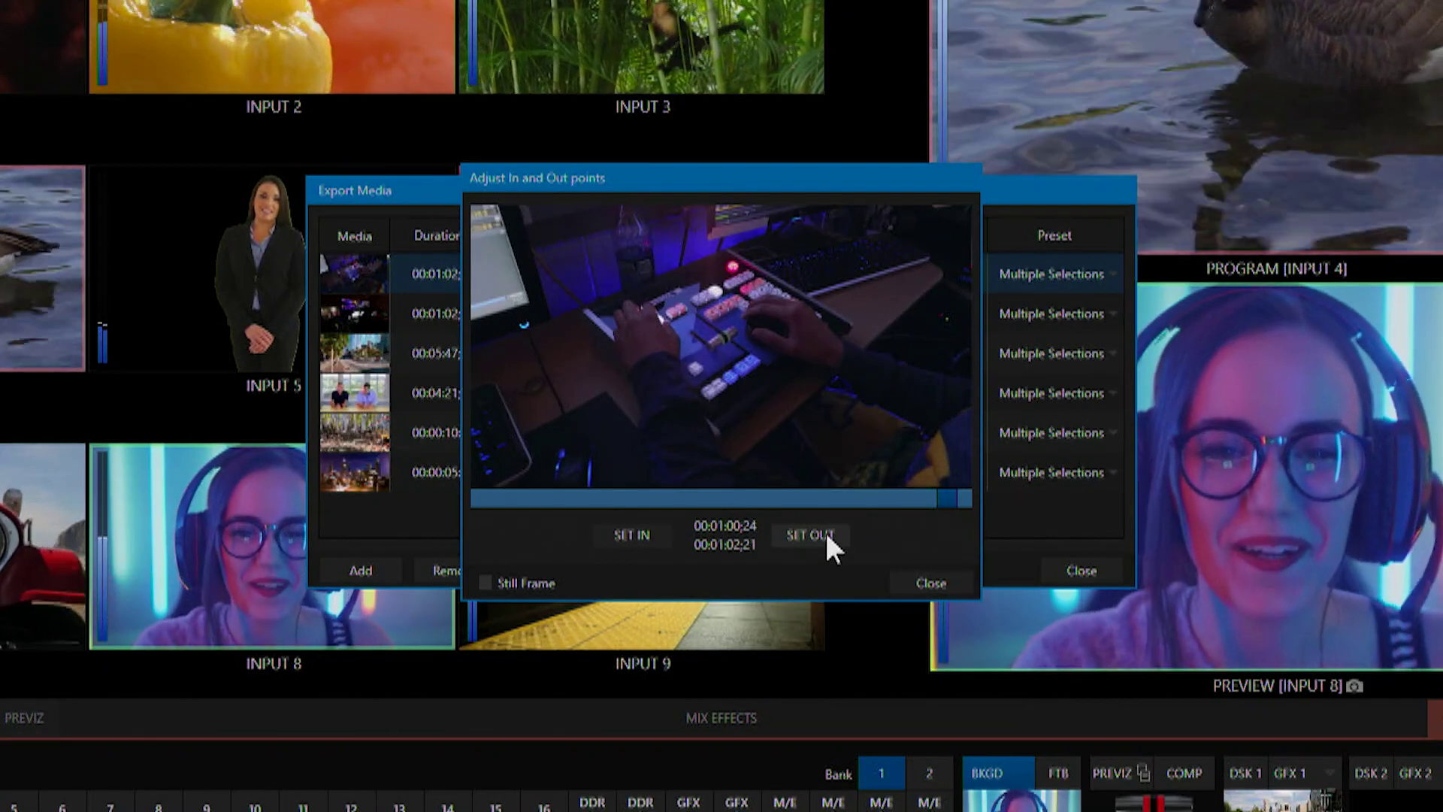
click(825, 532)
click(923, 585)
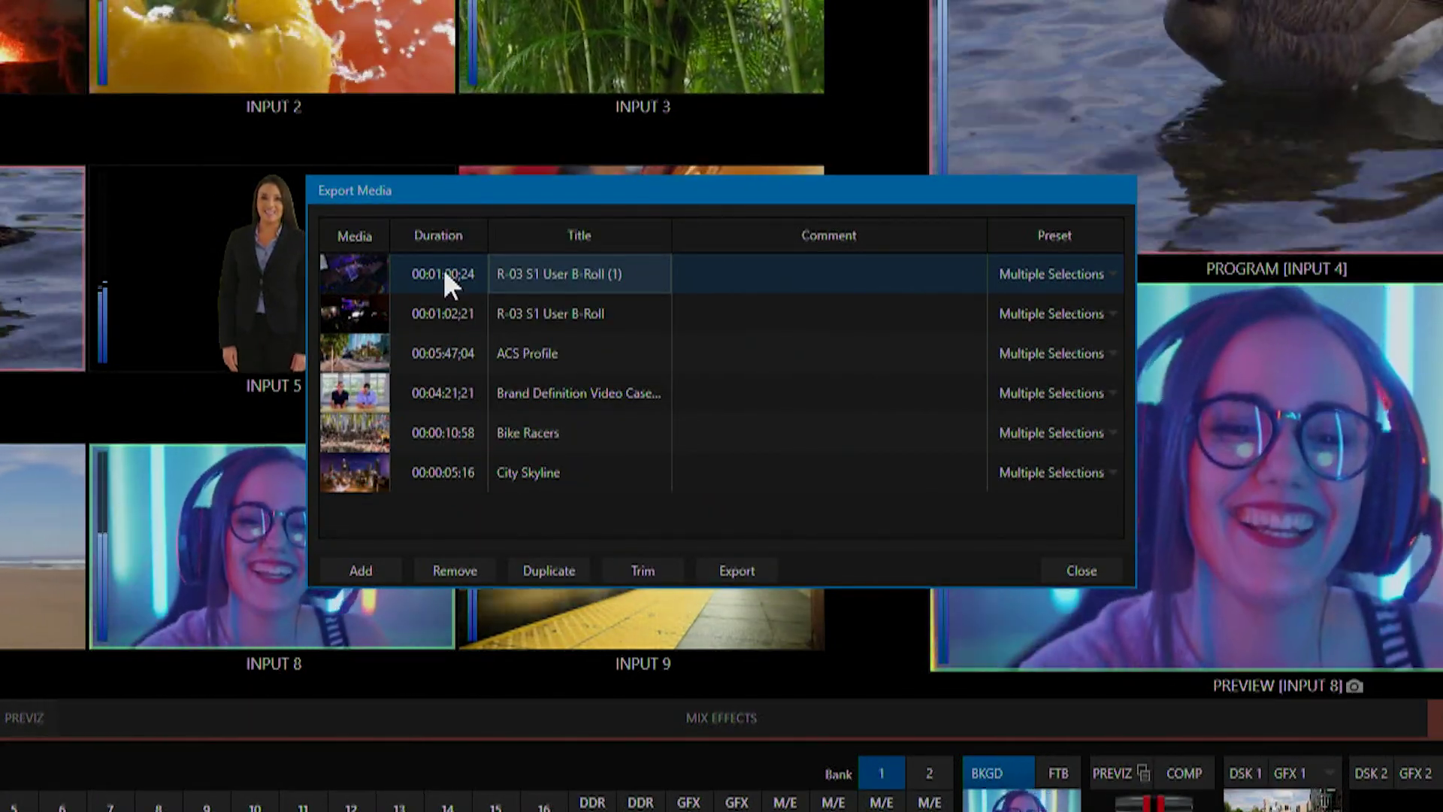
Check the first clip's transcode preset and start exporting the queued clips.
click(761, 274)
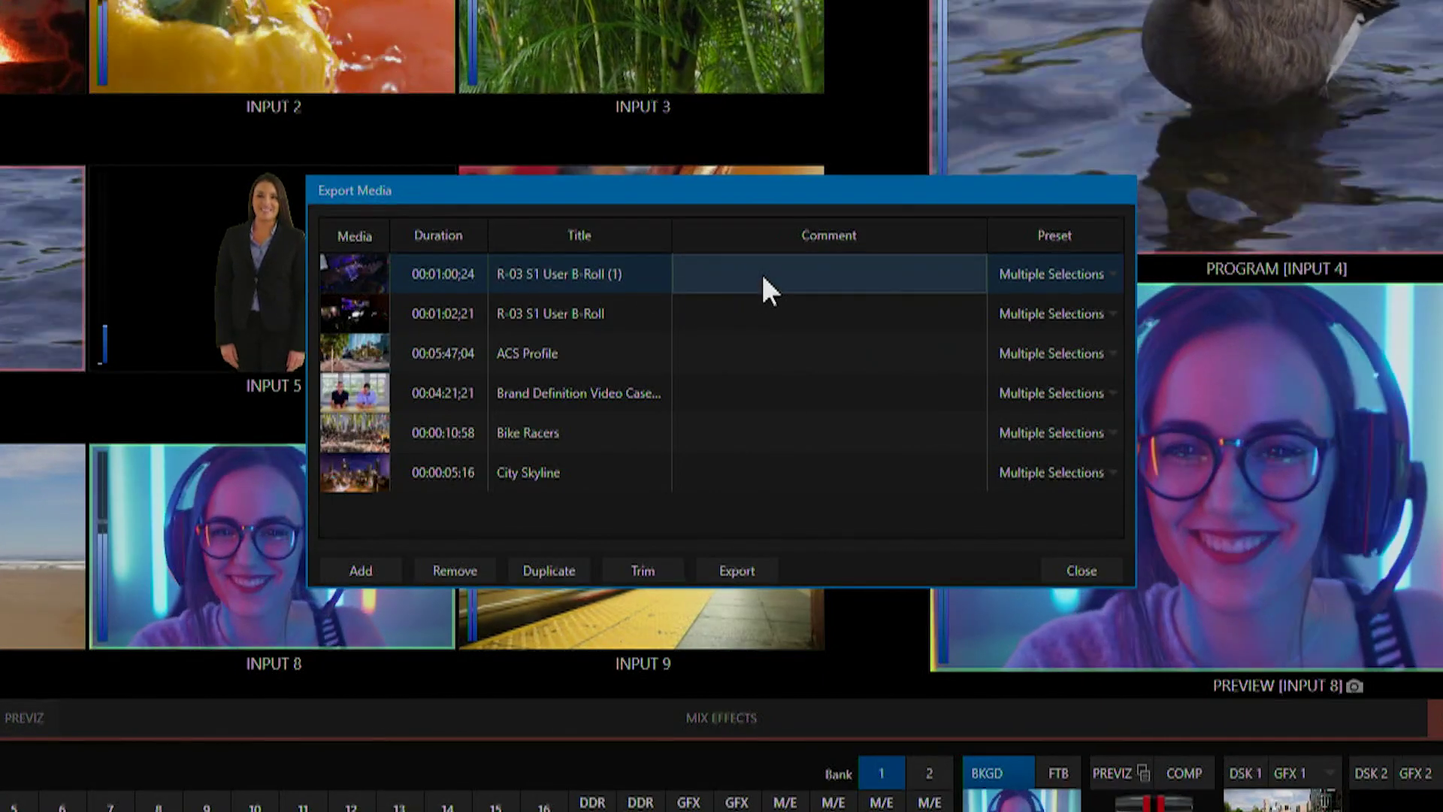
click(1067, 274)
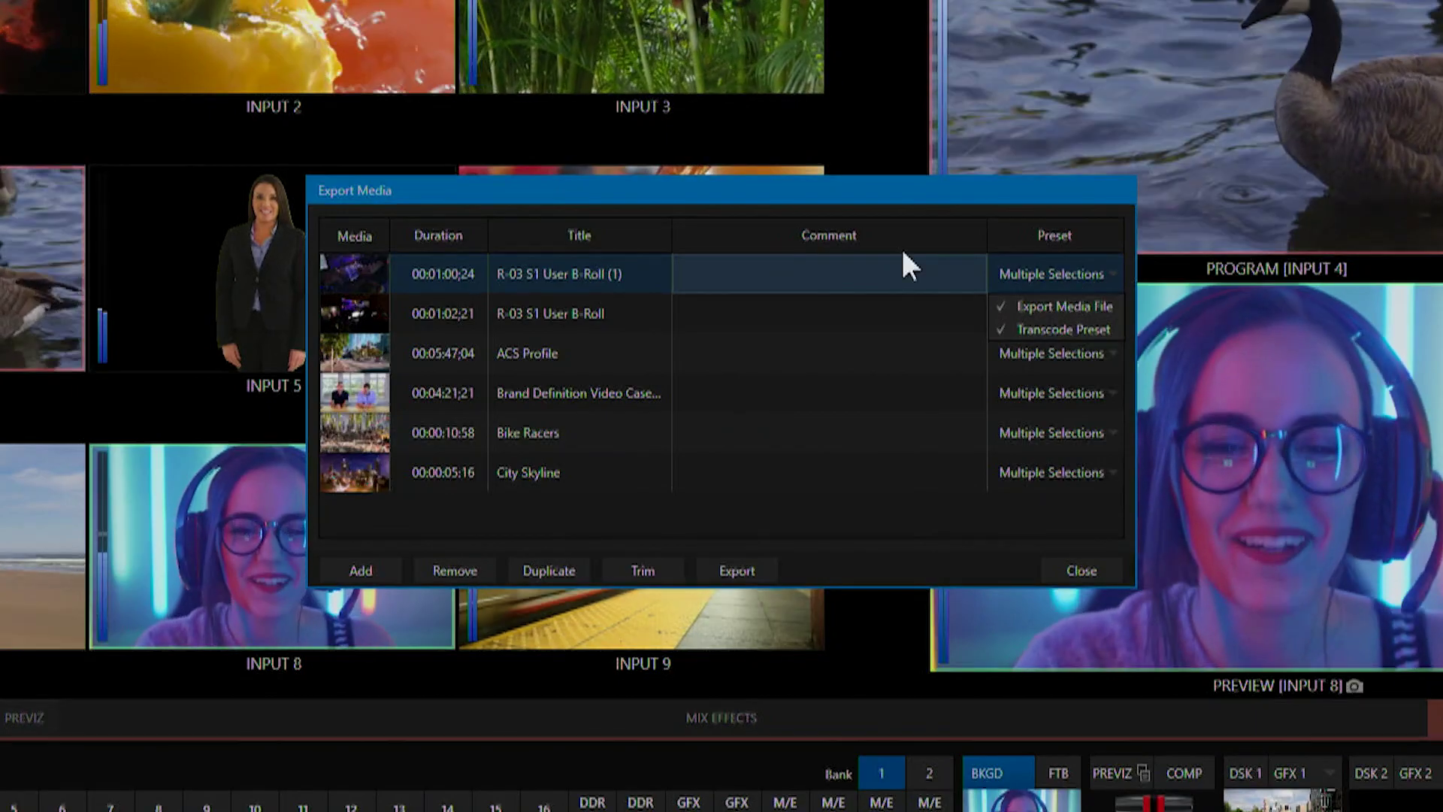
click(740, 563)
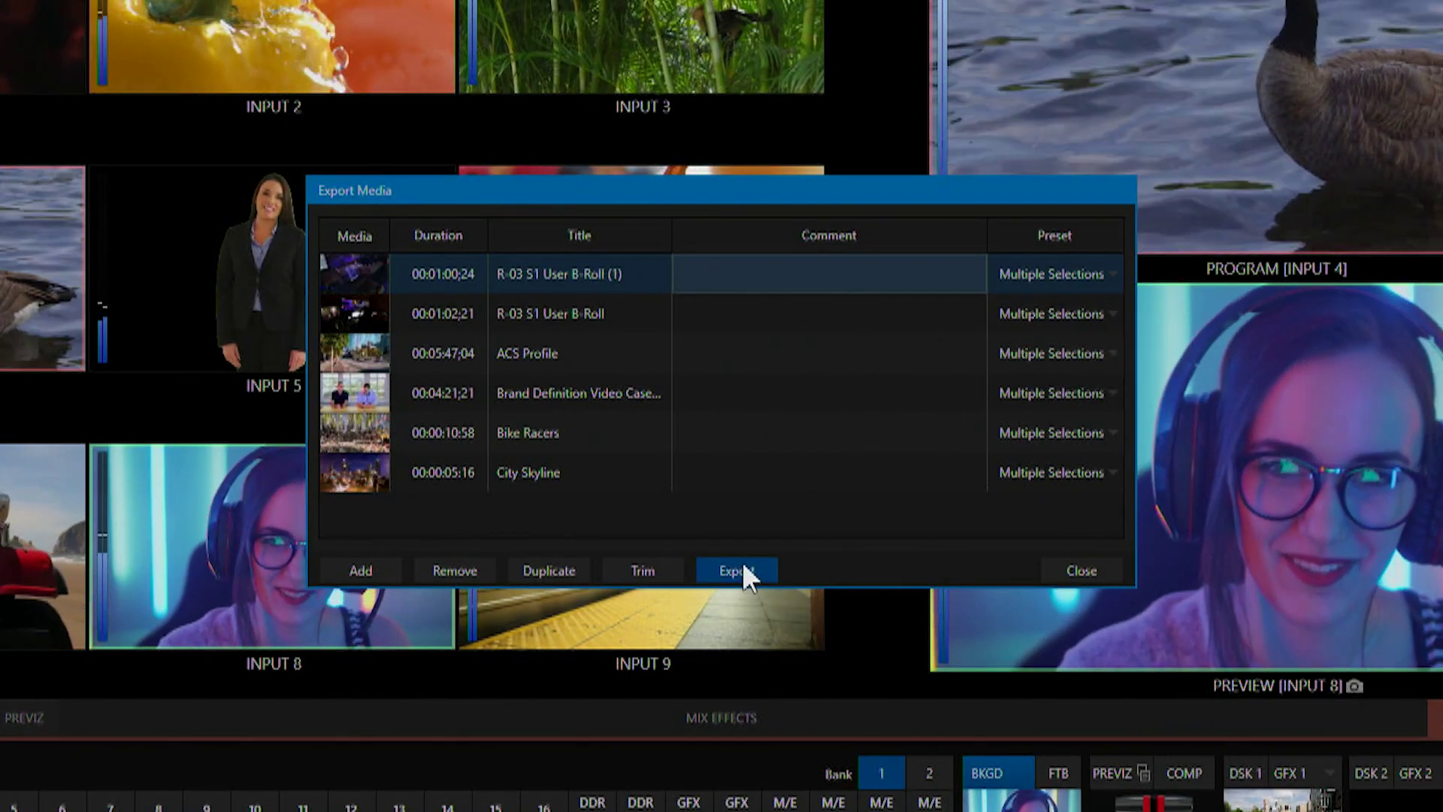